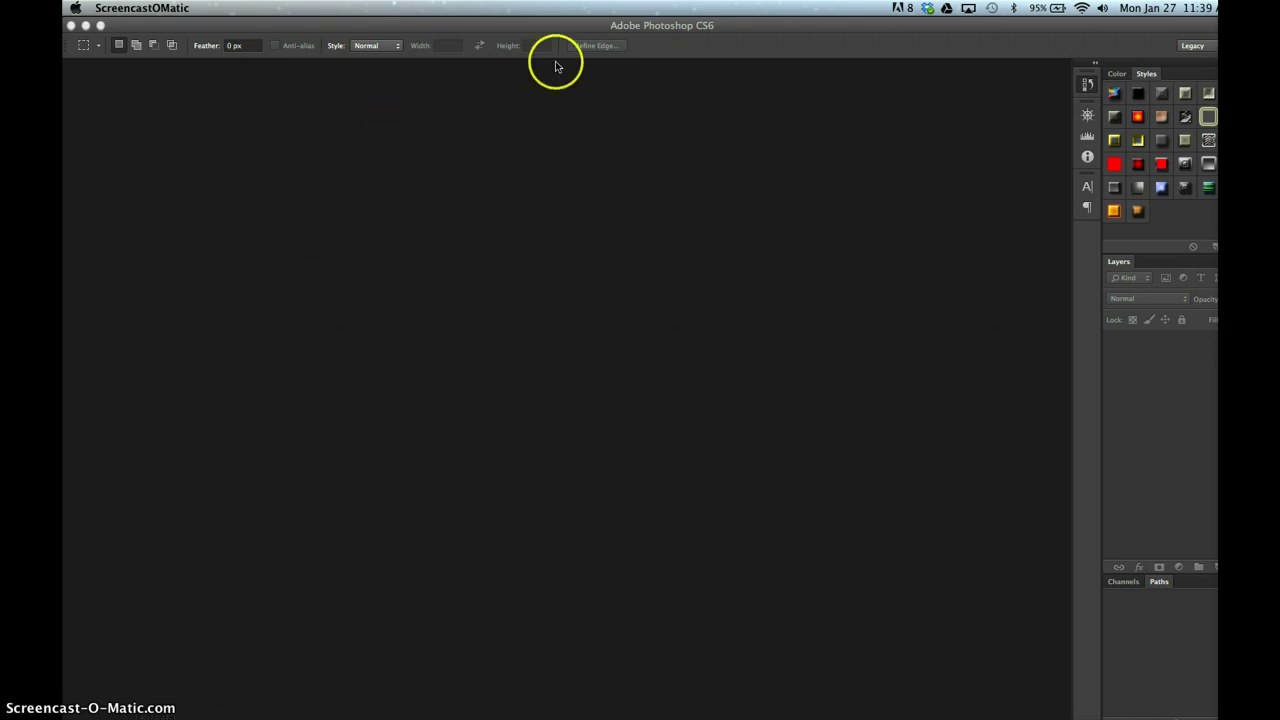
Open PS 3-3.psd from the Chapter 3 Data Files folder on the Desktop and update its text layers.
left_click(535, 25)
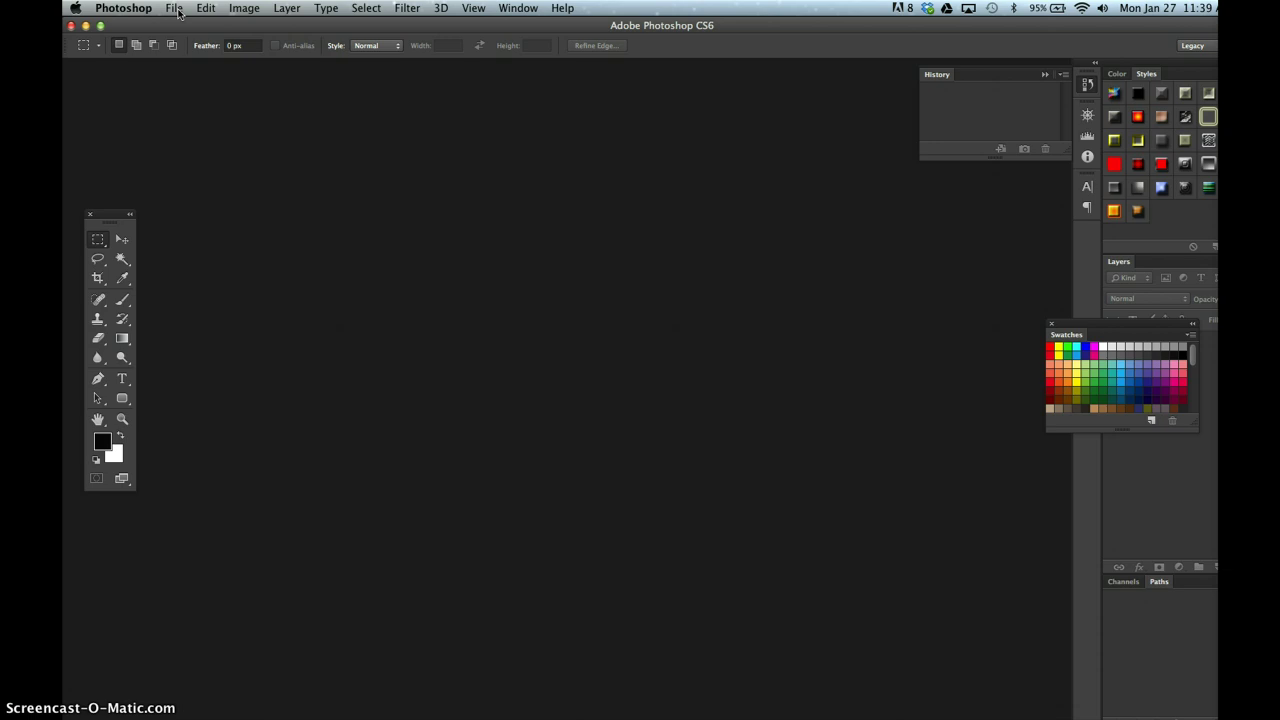
key("super+o")
left_click(457, 246)
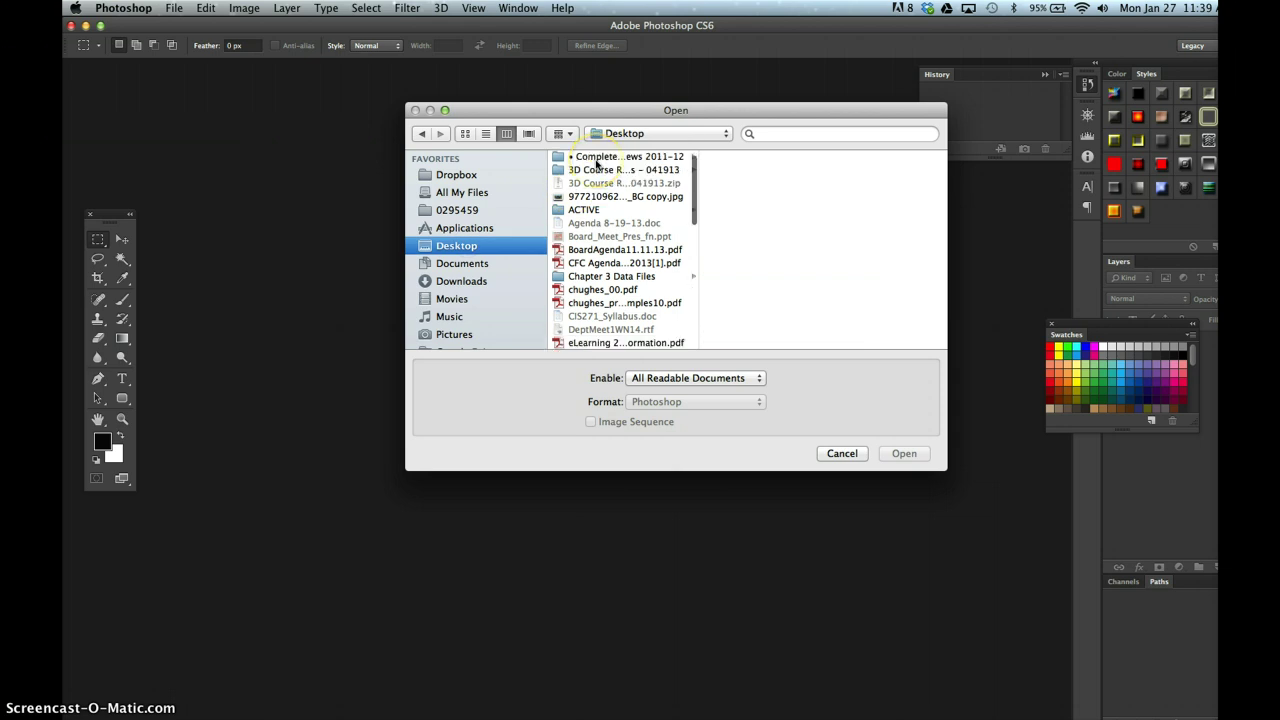
scroll(597, 166, "down", 3)
left_click(617, 192)
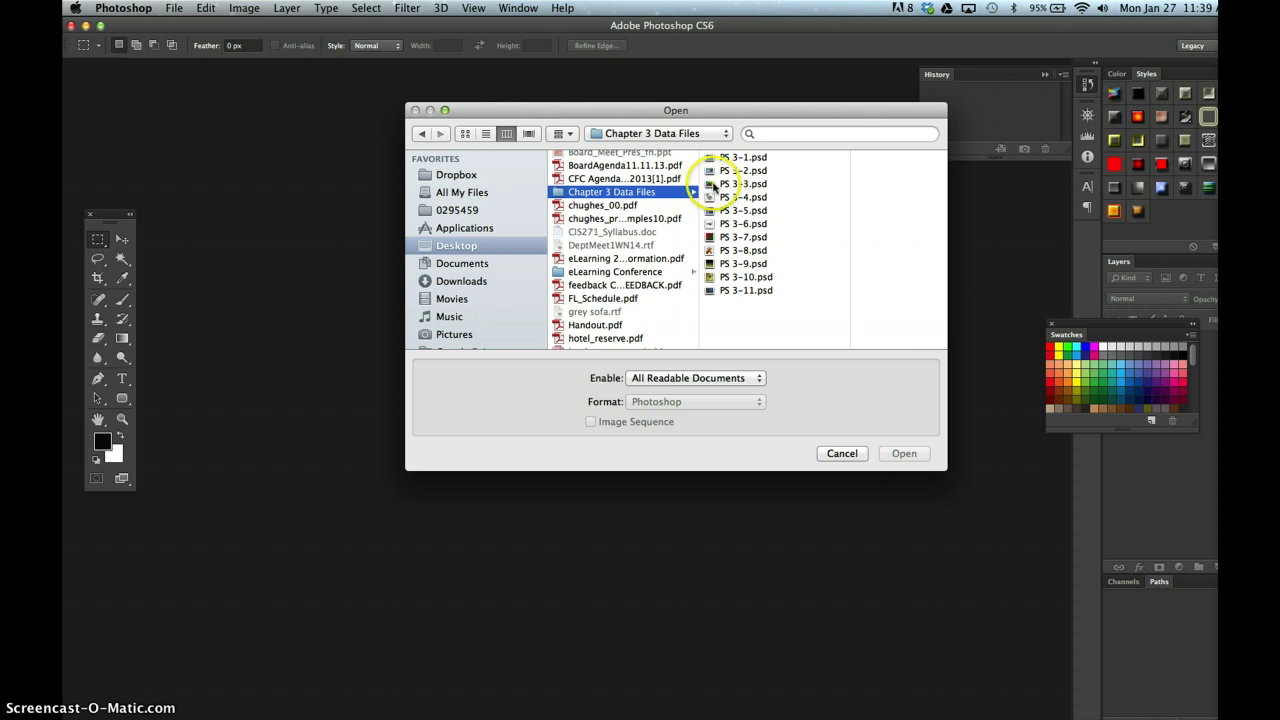
left_click(744, 186)
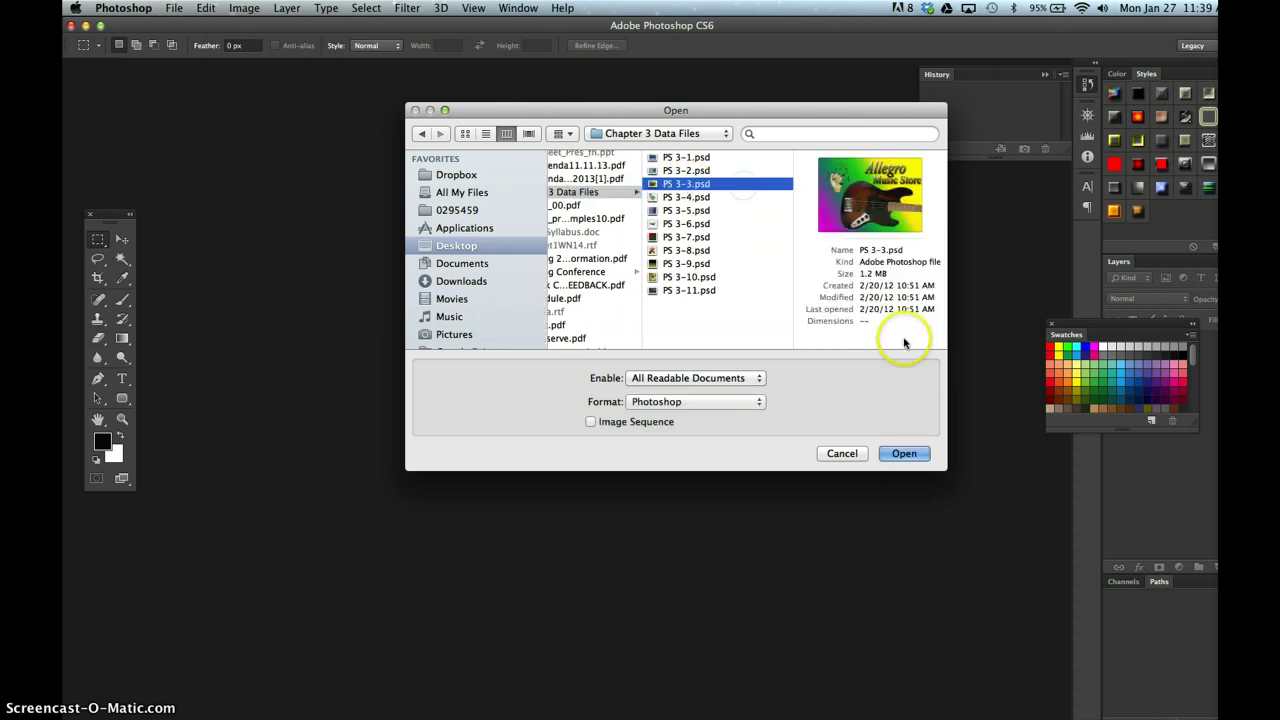
left_click(903, 453)
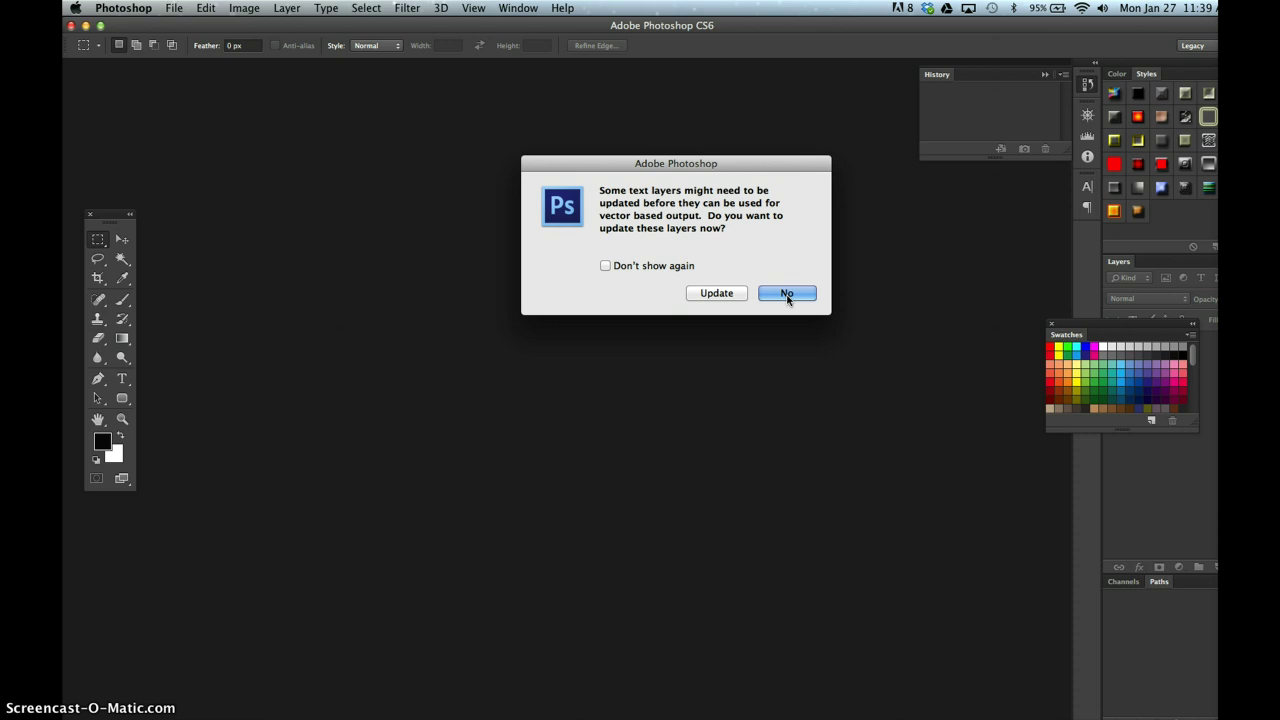
left_click(710, 295)
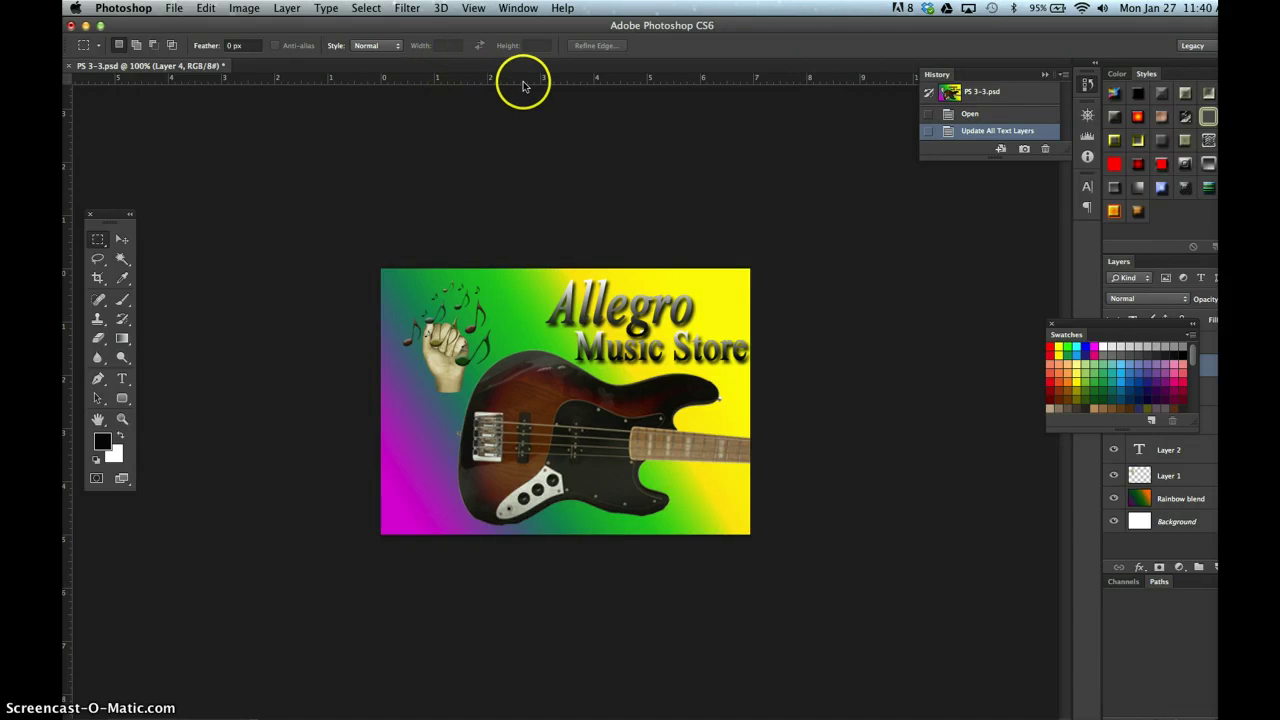
Set the ruler units to Pixels in the Units & Rulers preferences.
left_click(475, 9)
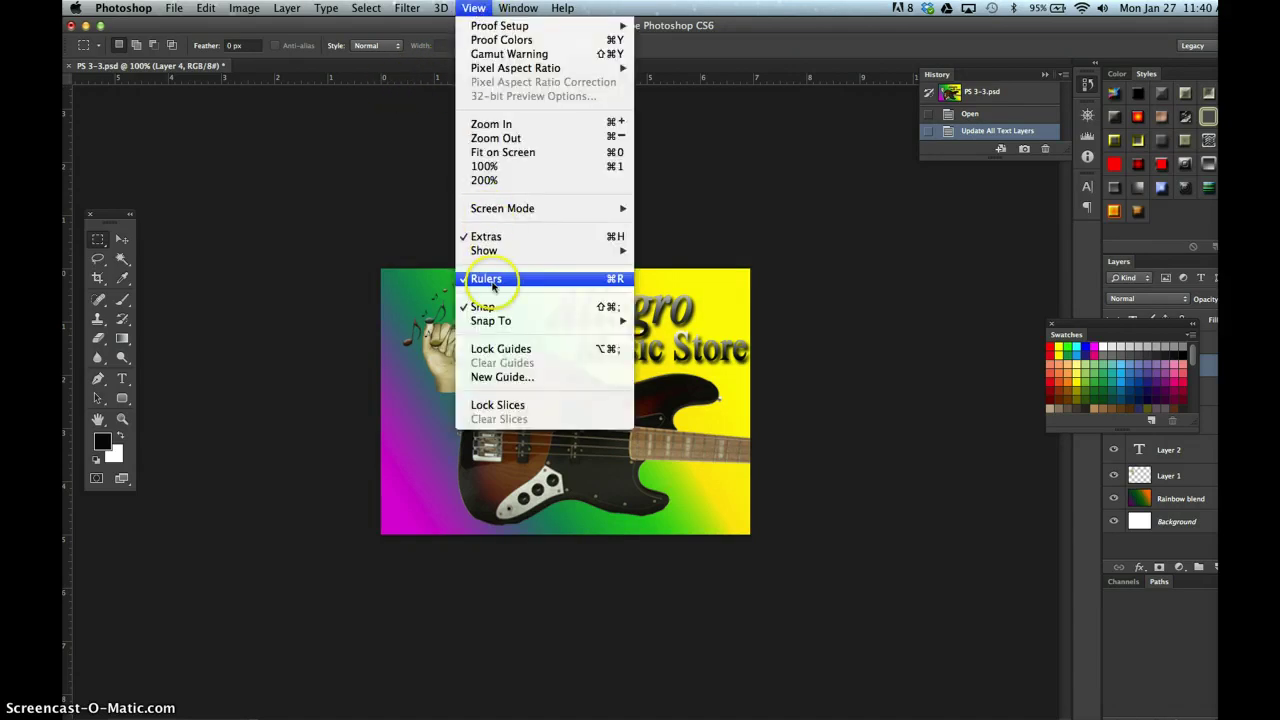
left_click(473, 8)
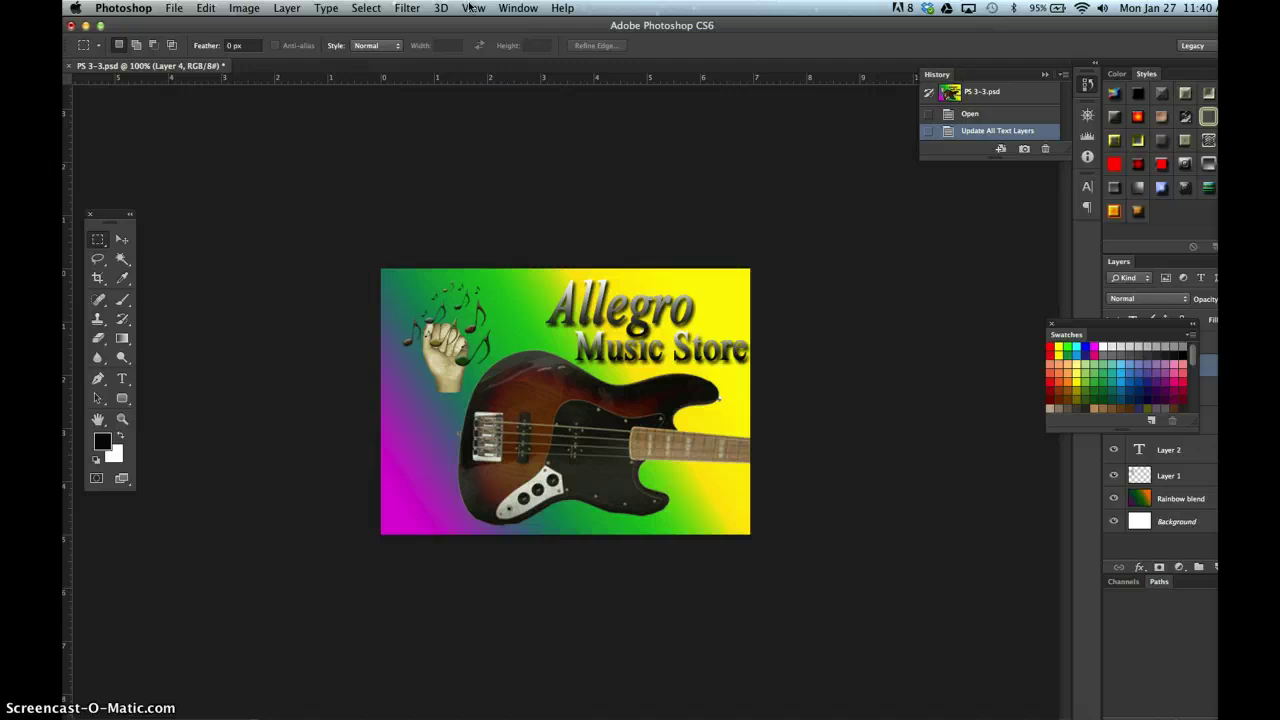
left_click(128, 8)
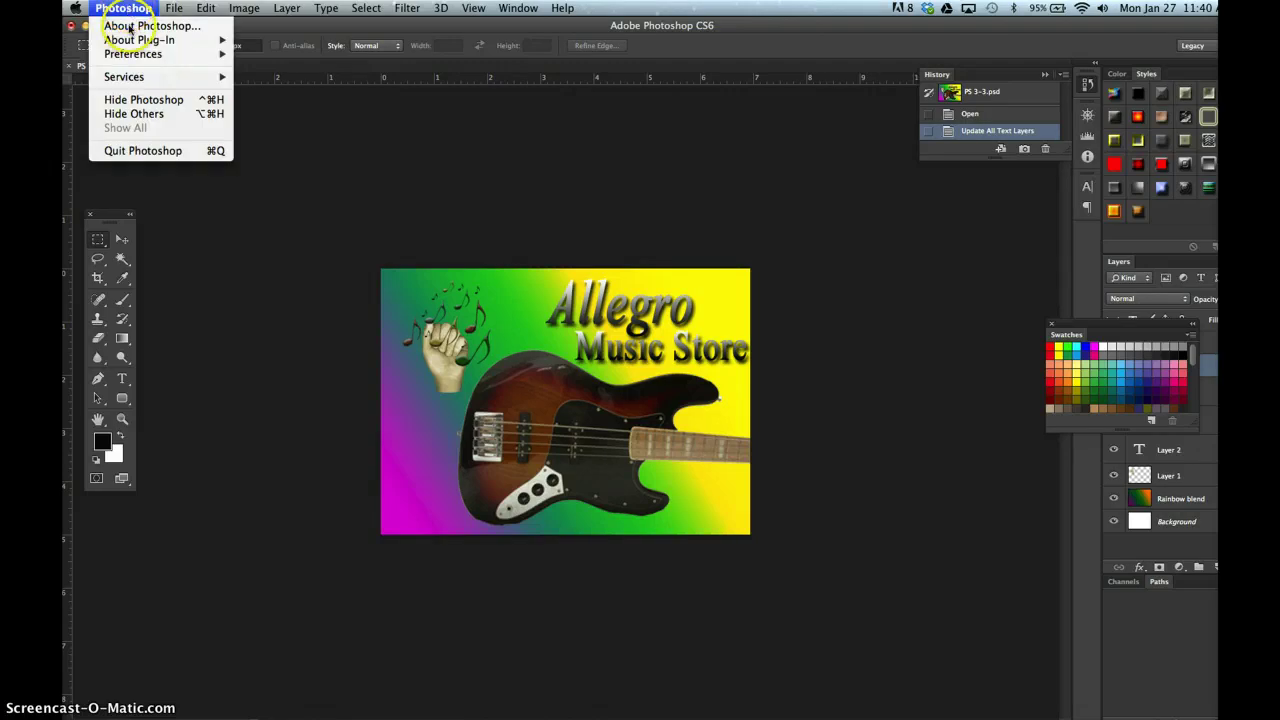
left_click(129, 54)
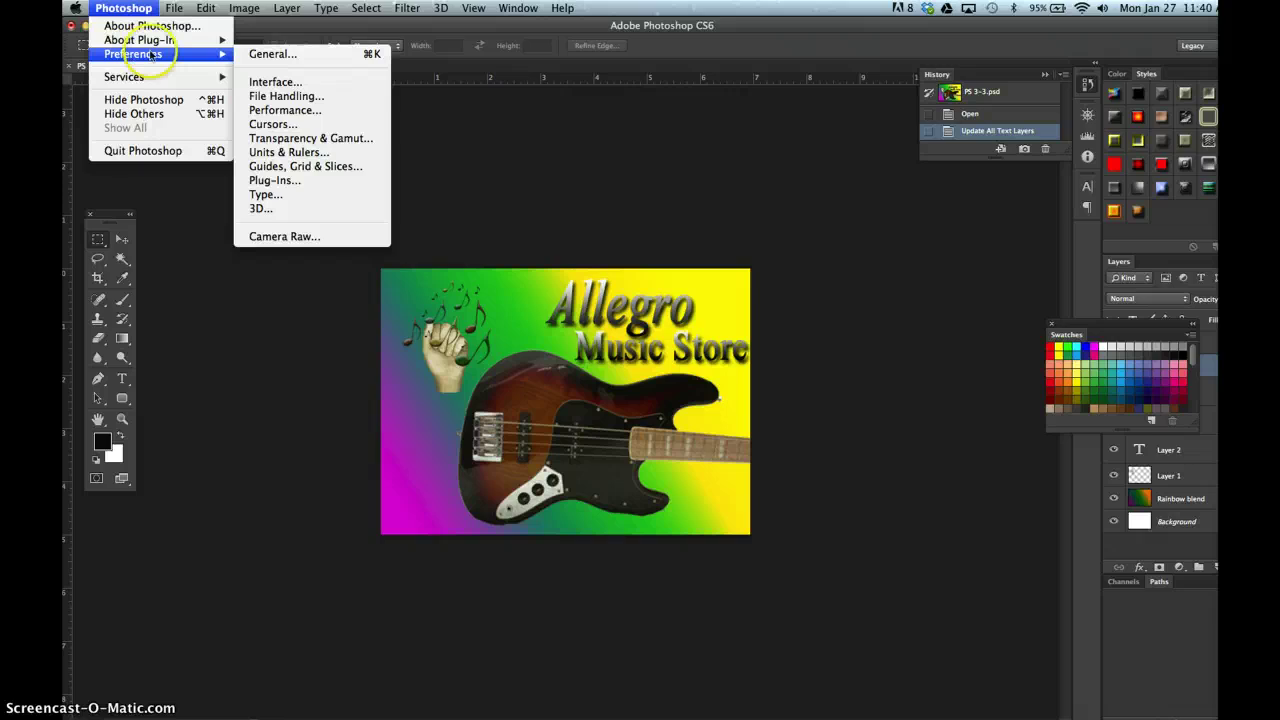
left_click_drag(272, 95, 294, 151)
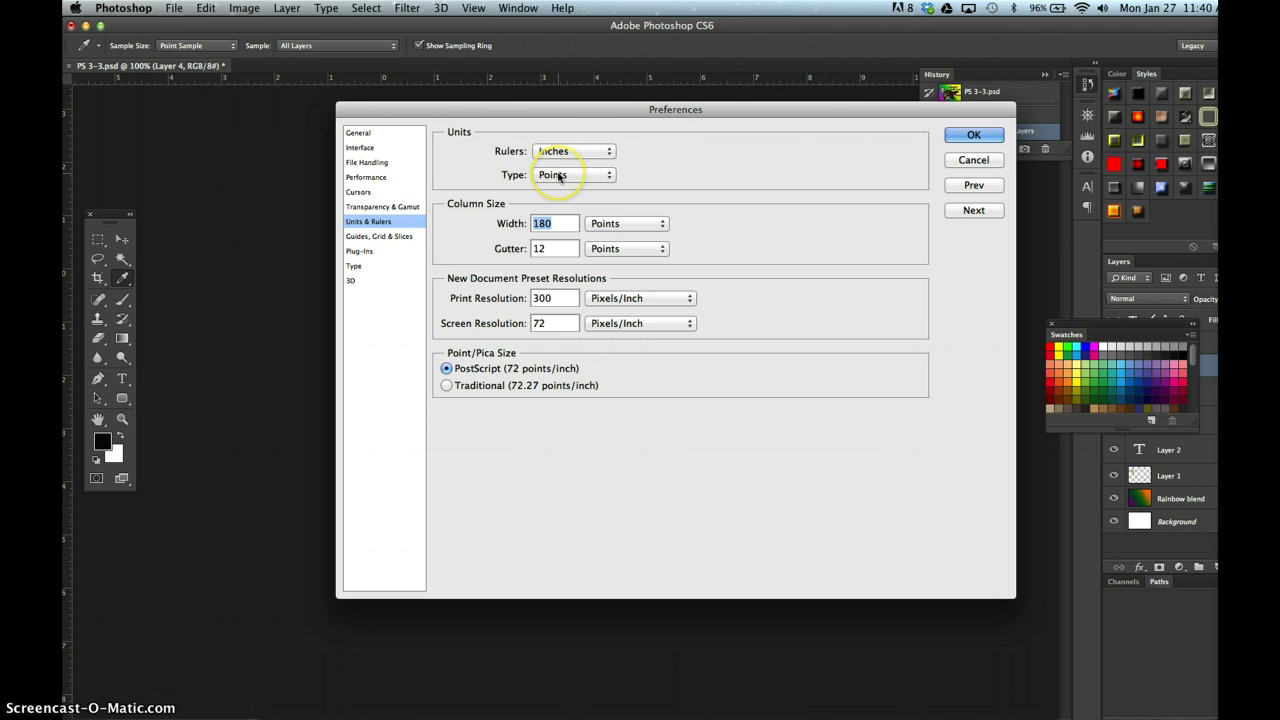
left_click(557, 151)
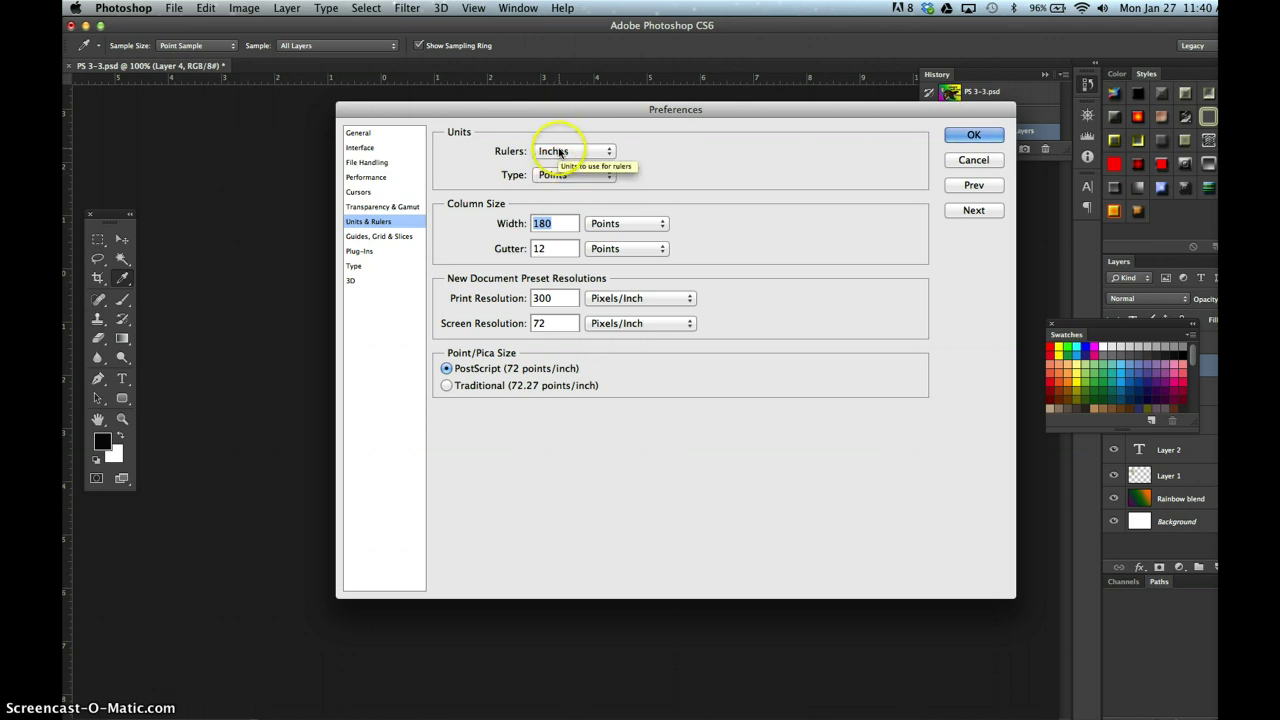
left_click(560, 137)
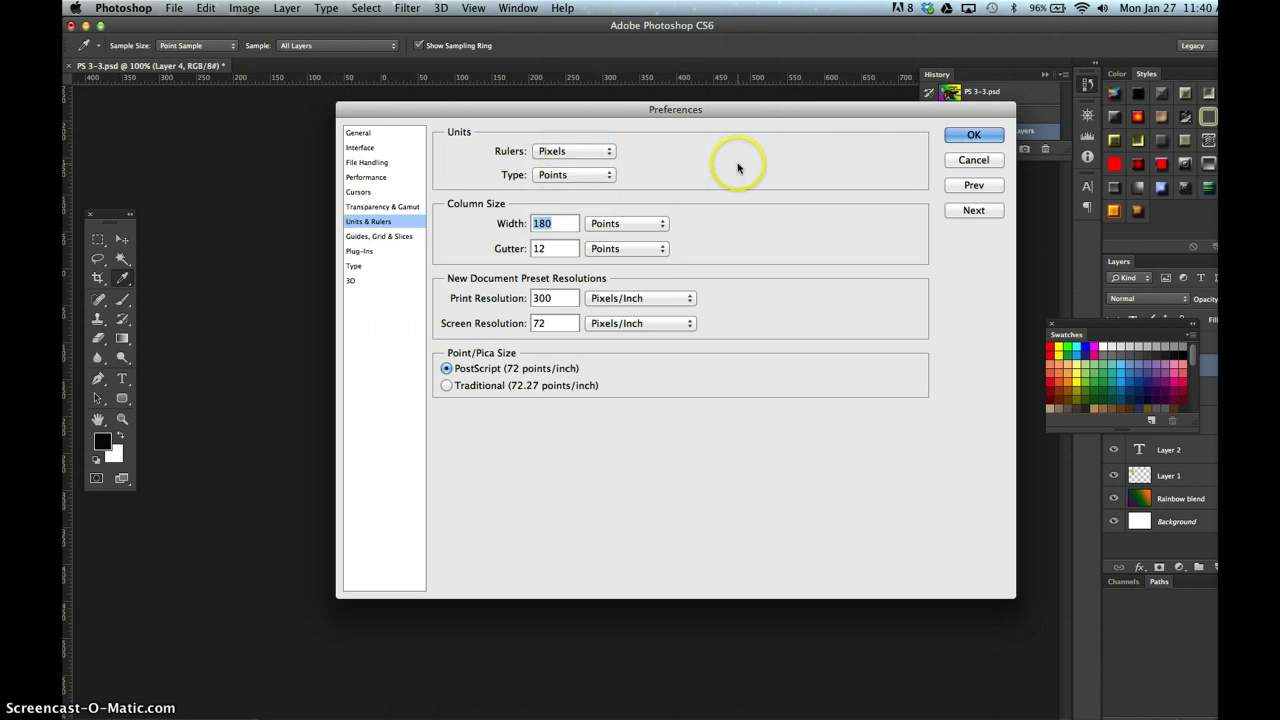
left_click(972, 134)
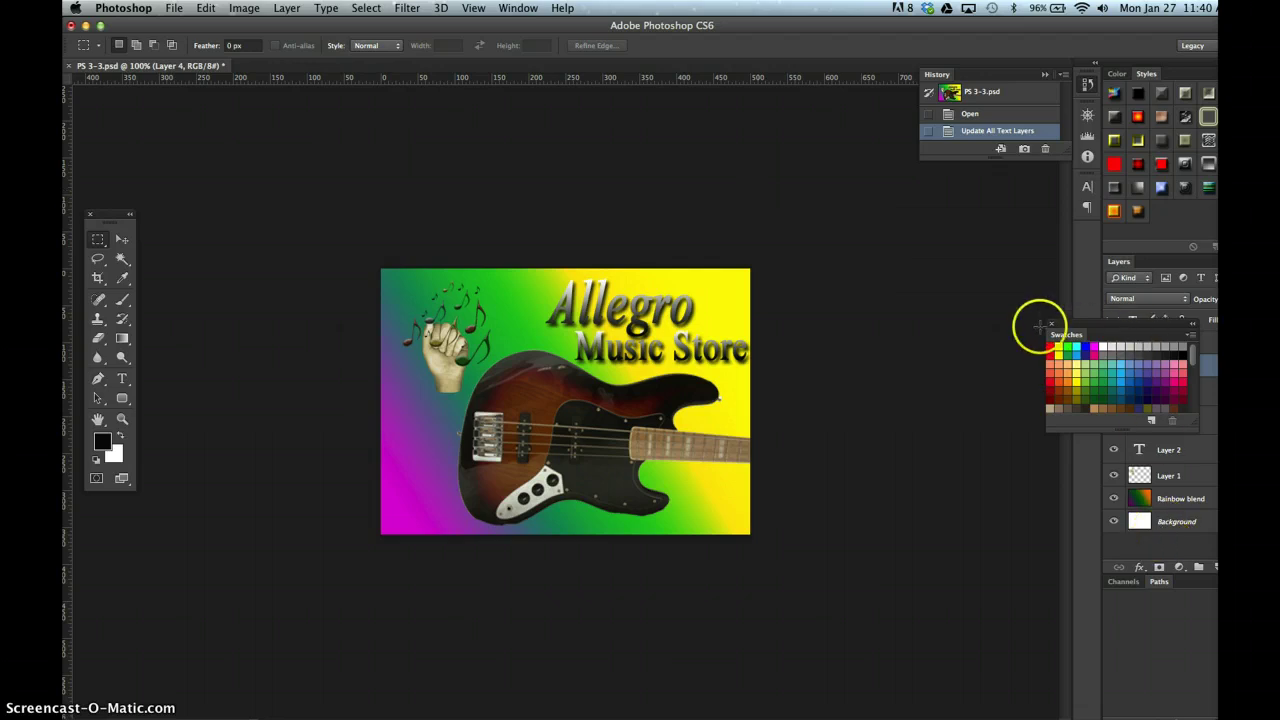
Close the Swatches palette covering the layer list and delete the Background layer.
left_click(1050, 324)
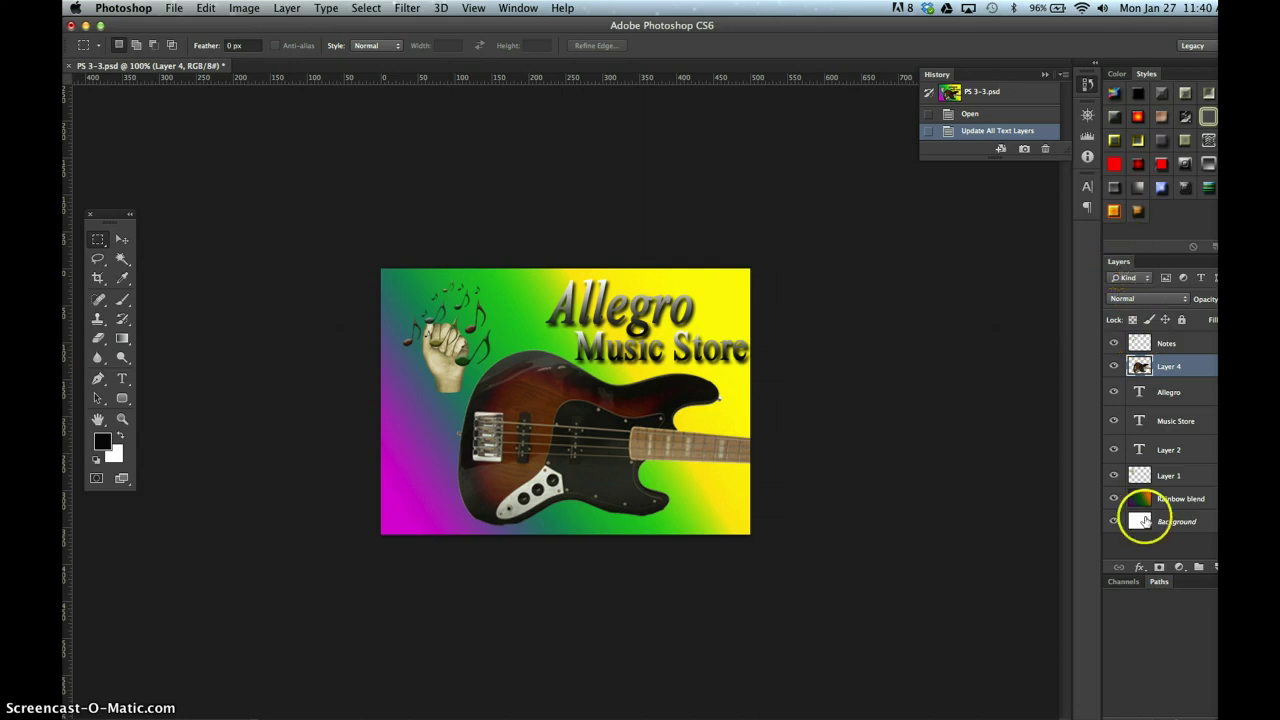
left_click_drag(1172, 527, 1214, 567)
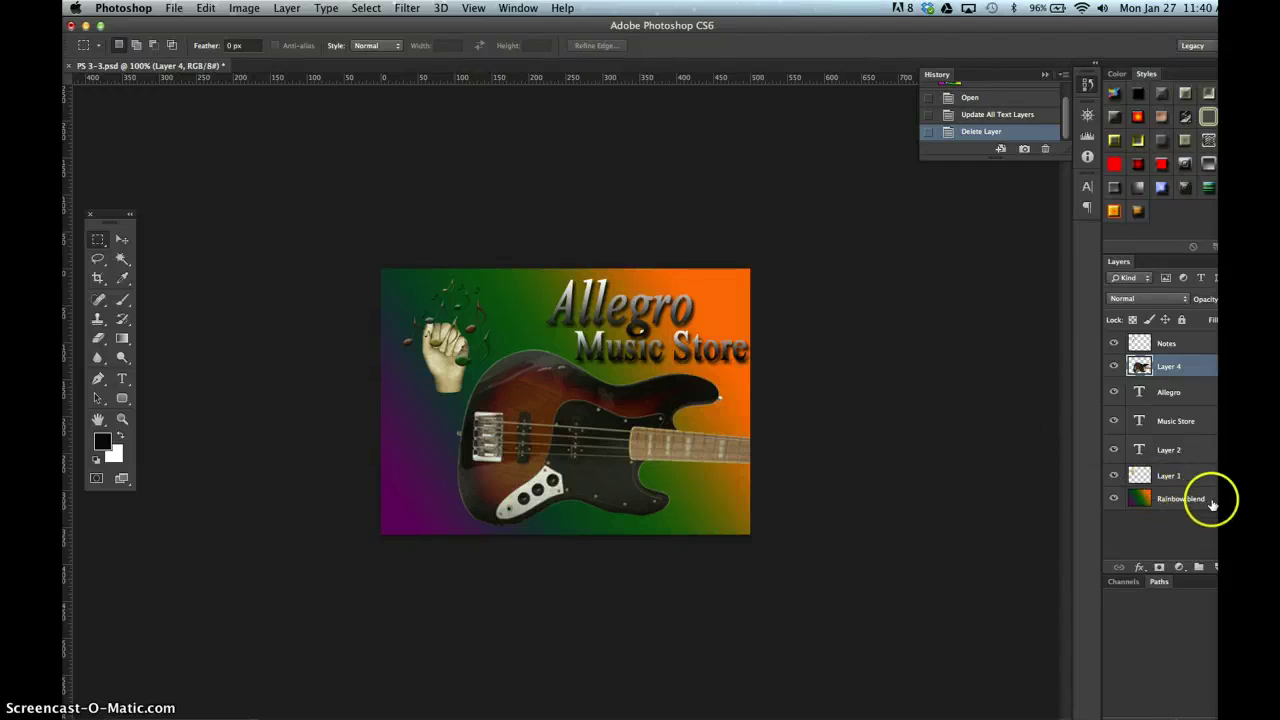
Duplicate the Rainbow blend layer and save the document.
left_click(1160, 498)
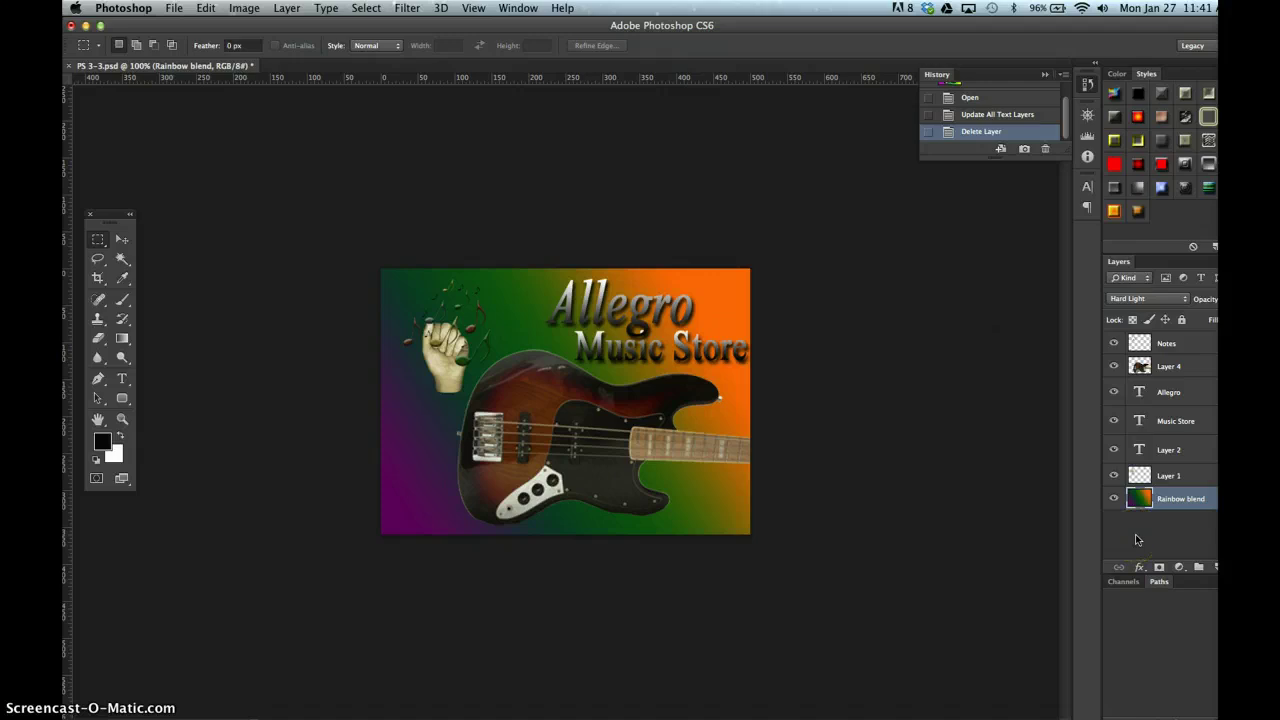
left_click_drag(1150, 518, 129, 717)
key("super+j")
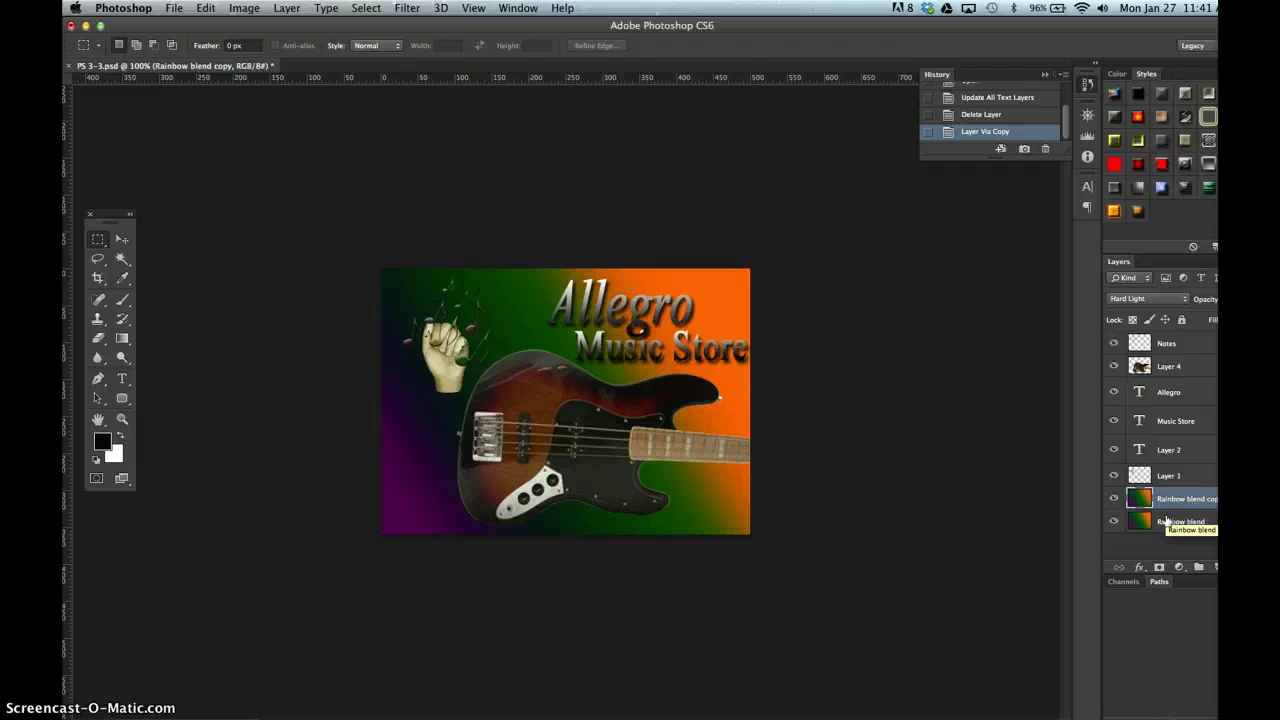
left_click(1170, 503)
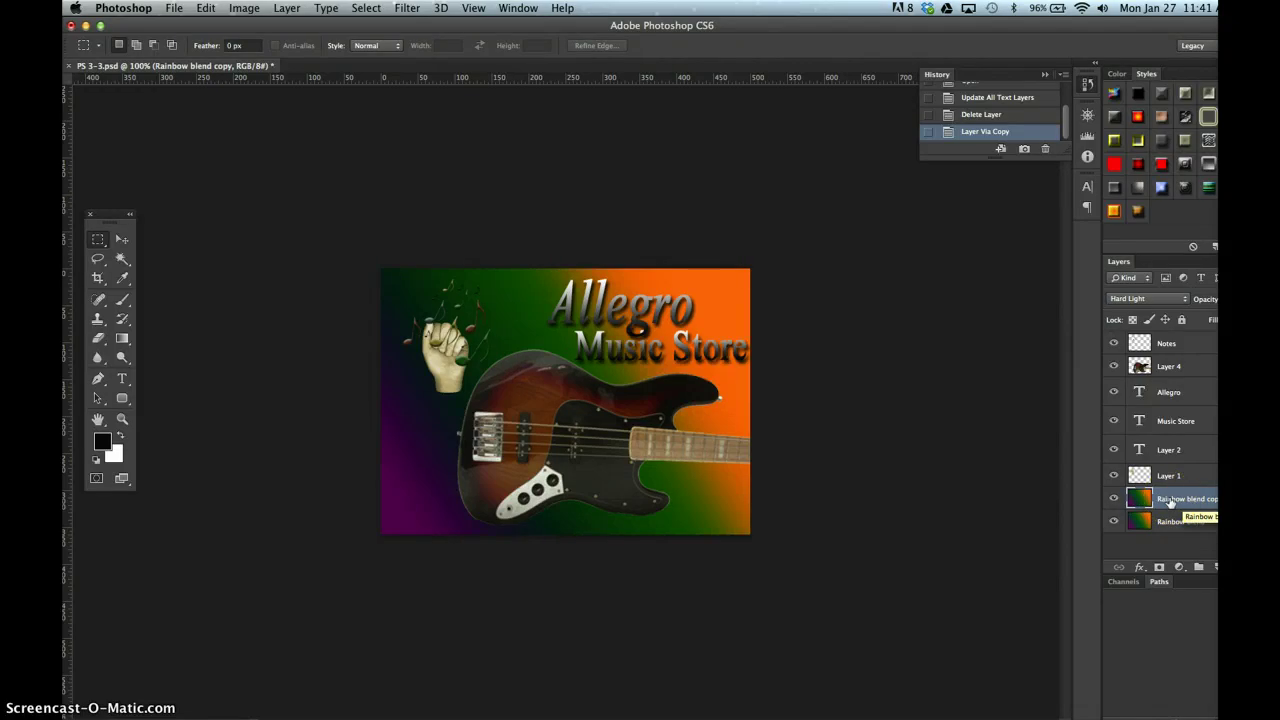
left_click(874, 449)
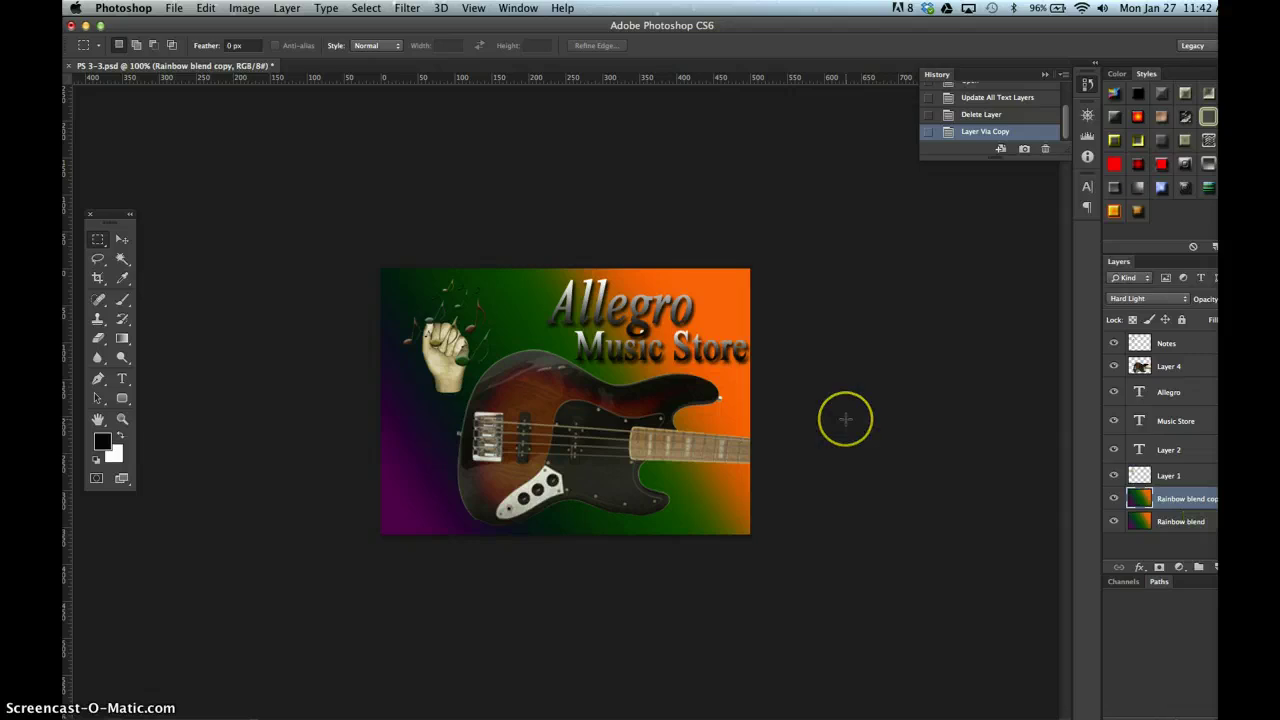
key("super+s")
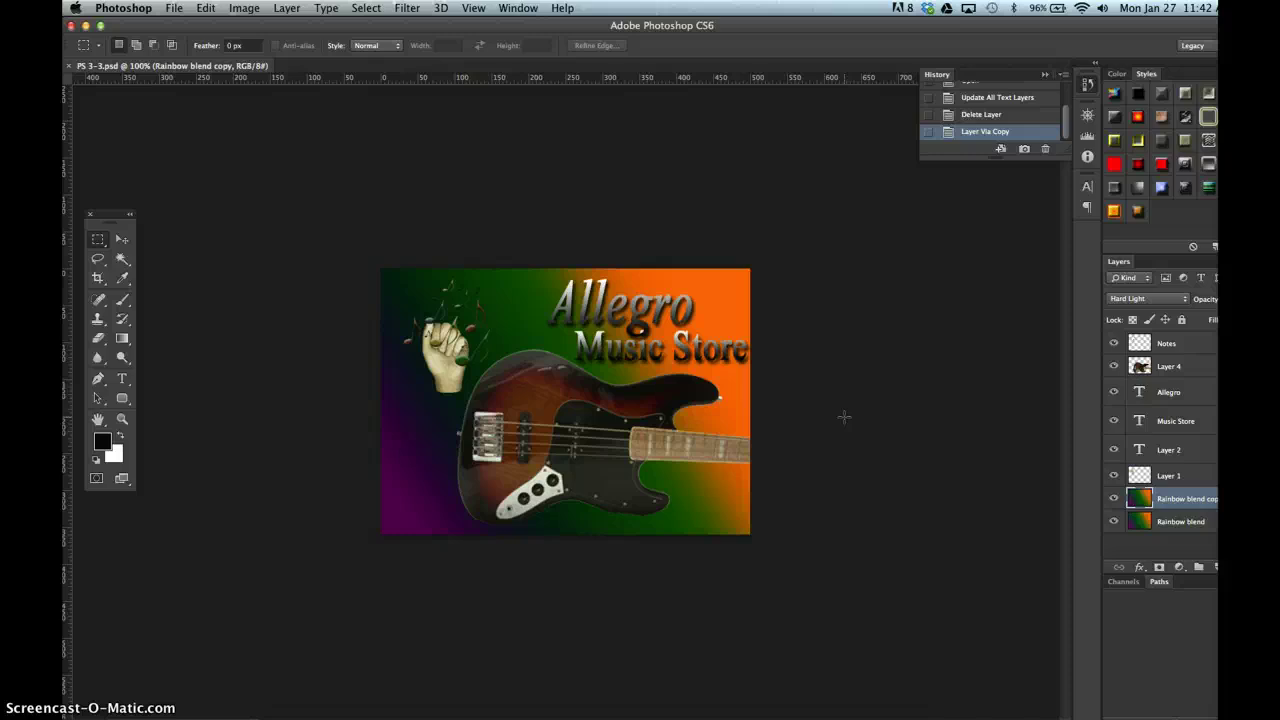
Create a new empty layer above Layer 2, keeping the default name, Normal mode and 100% opacity.
left_click(1195, 455)
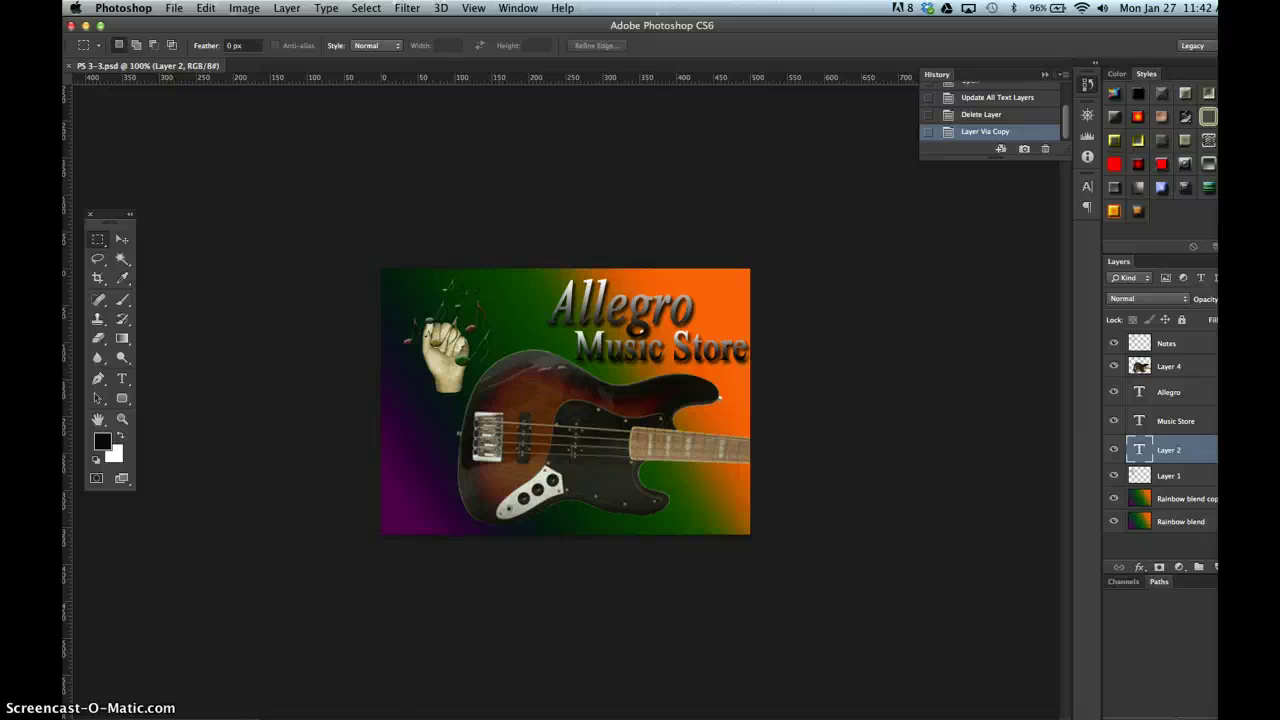
left_click(289, 9)
mouse_move(300, 26)
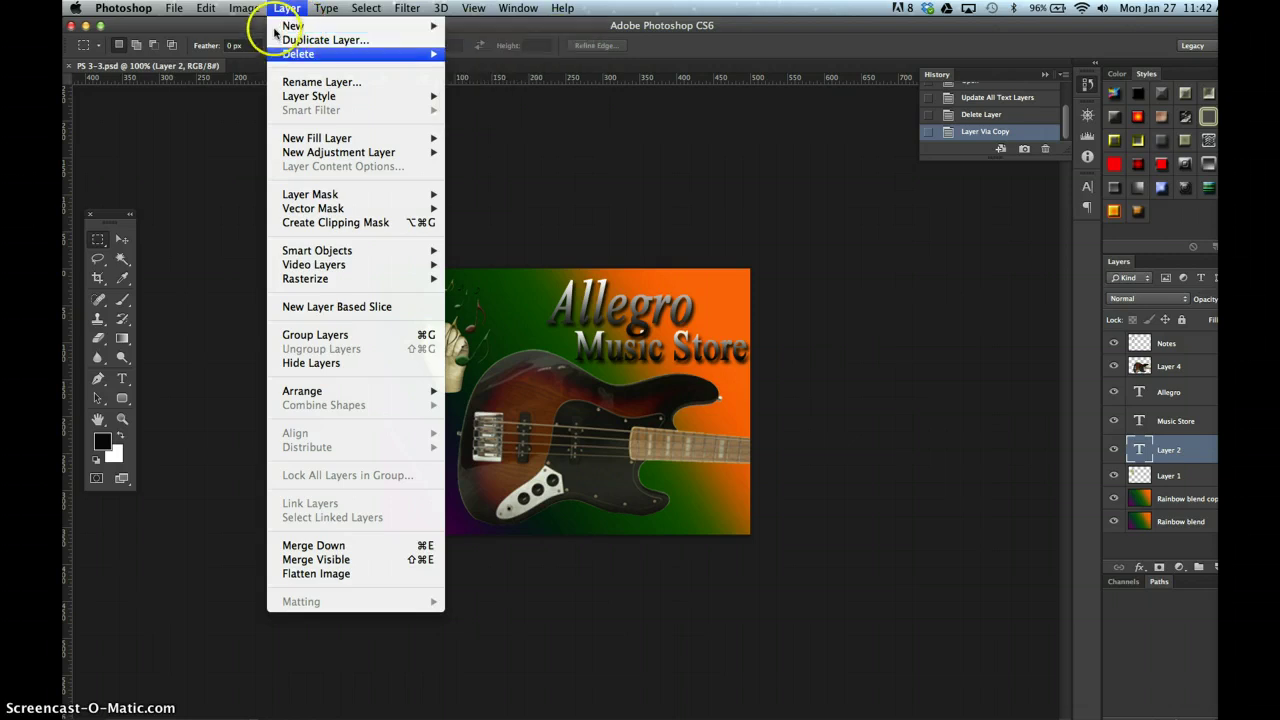
left_click(478, 30)
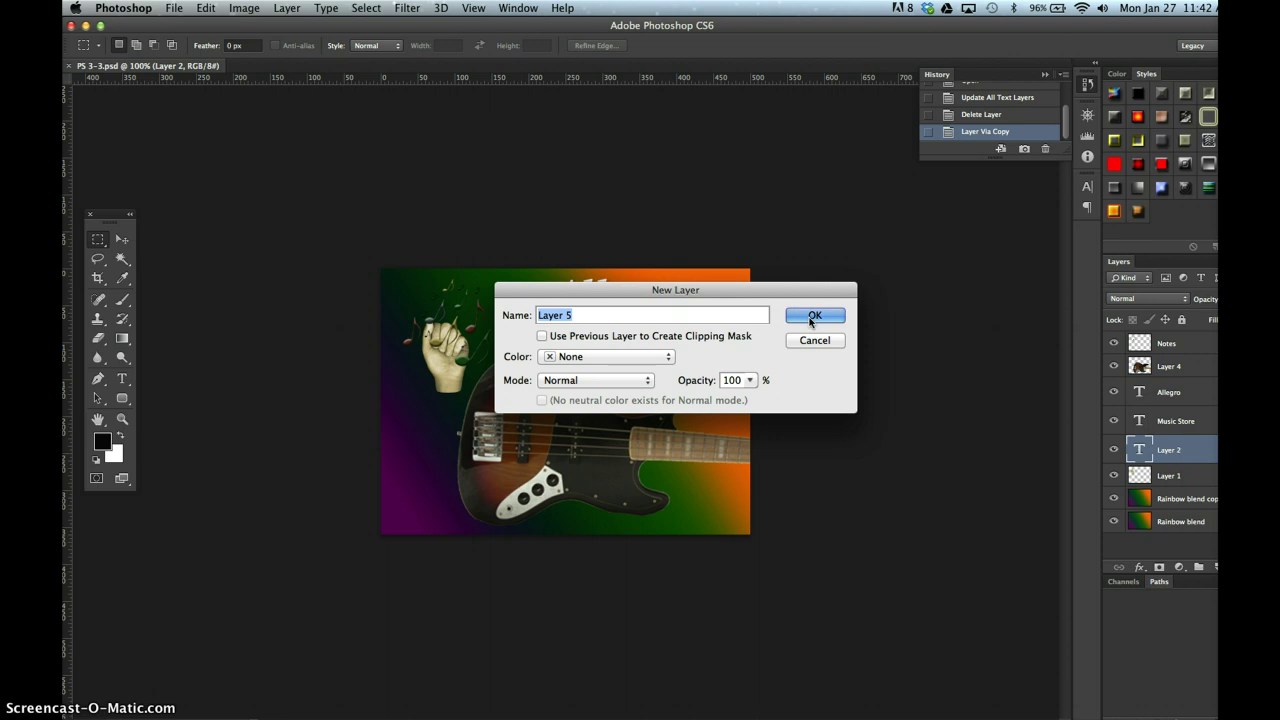
left_click(813, 317)
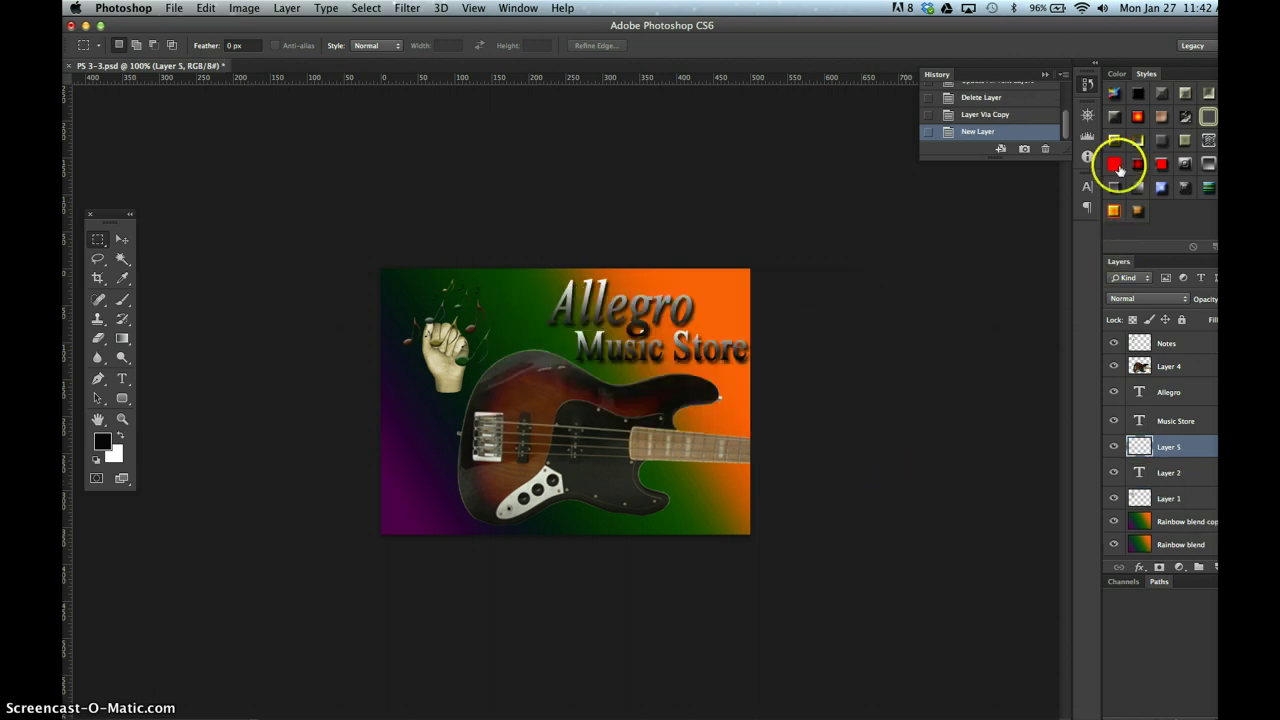
Show the Swatches palette, choose red as the foreground color and fill the new layer with it.
left_click(519, 8)
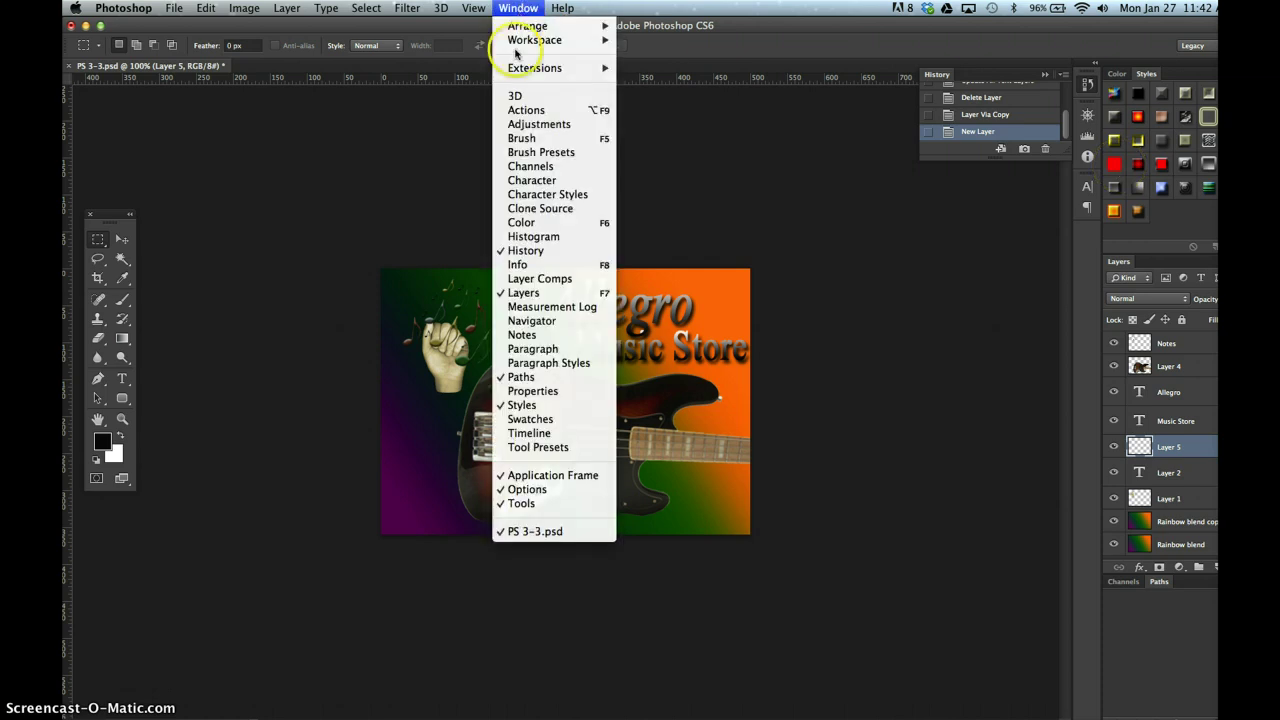
left_click(541, 420)
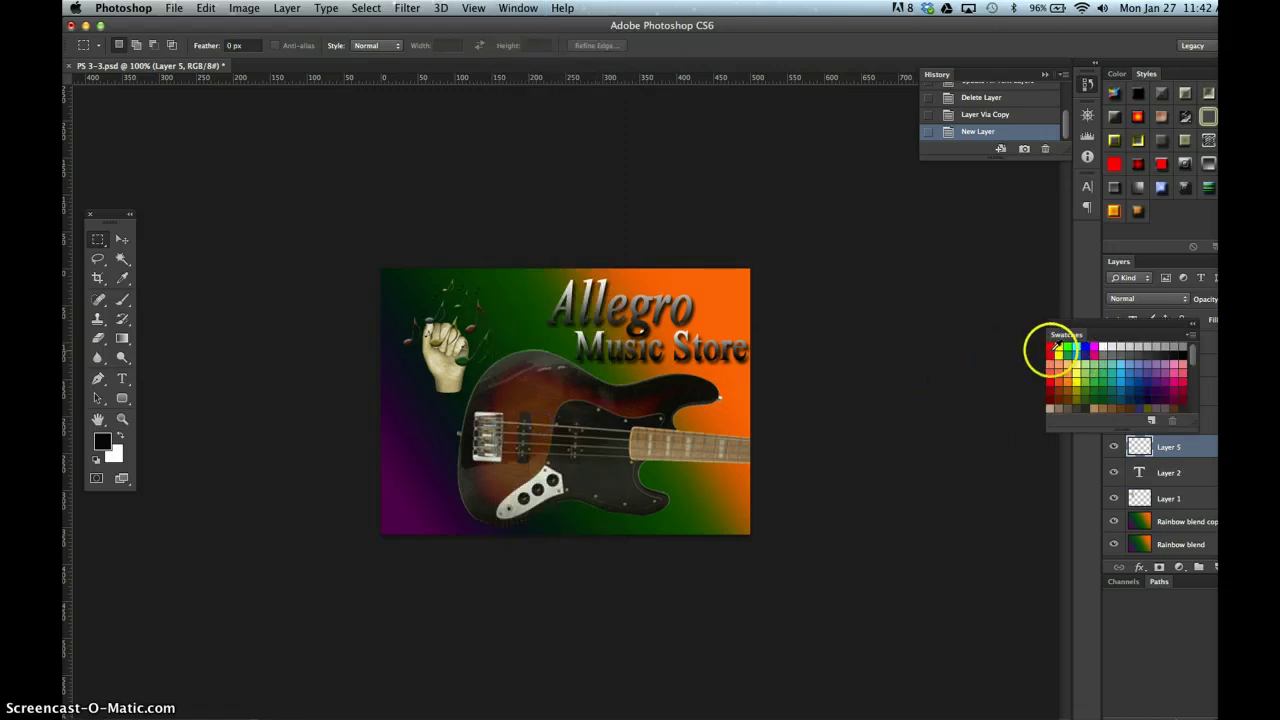
left_click(1050, 348)
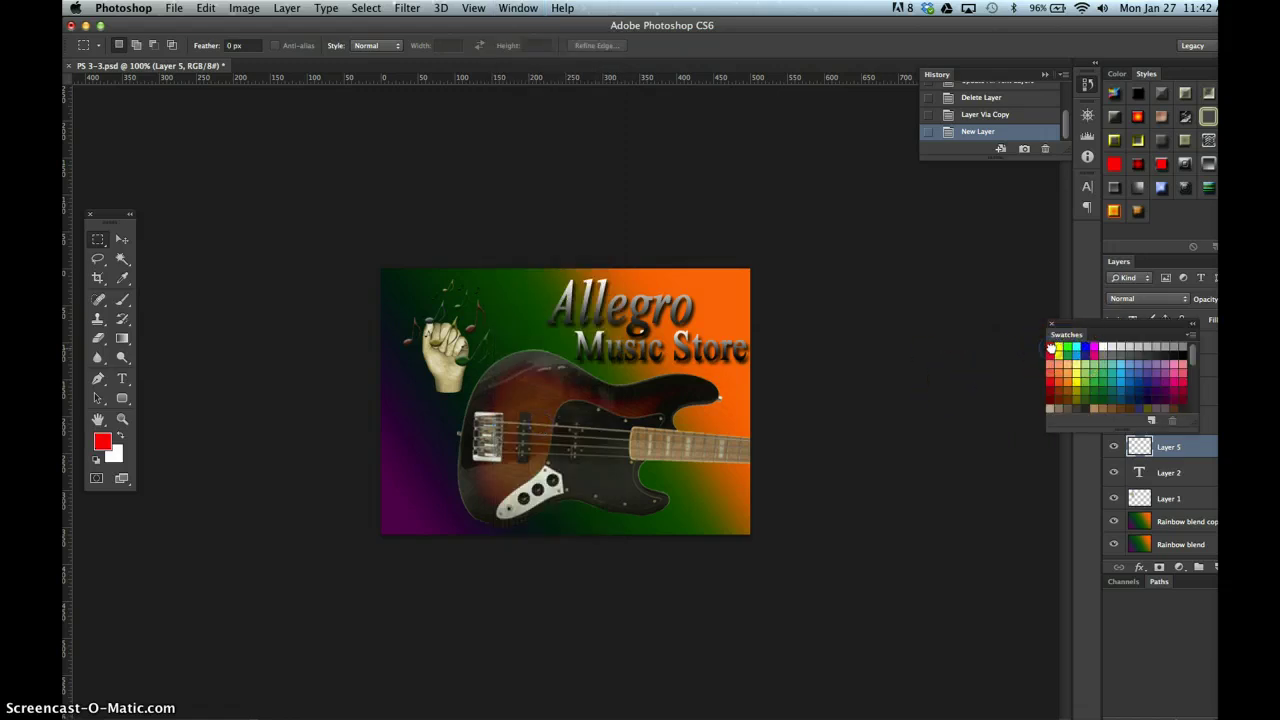
left_click(871, 217)
key("alt+BackSpace")
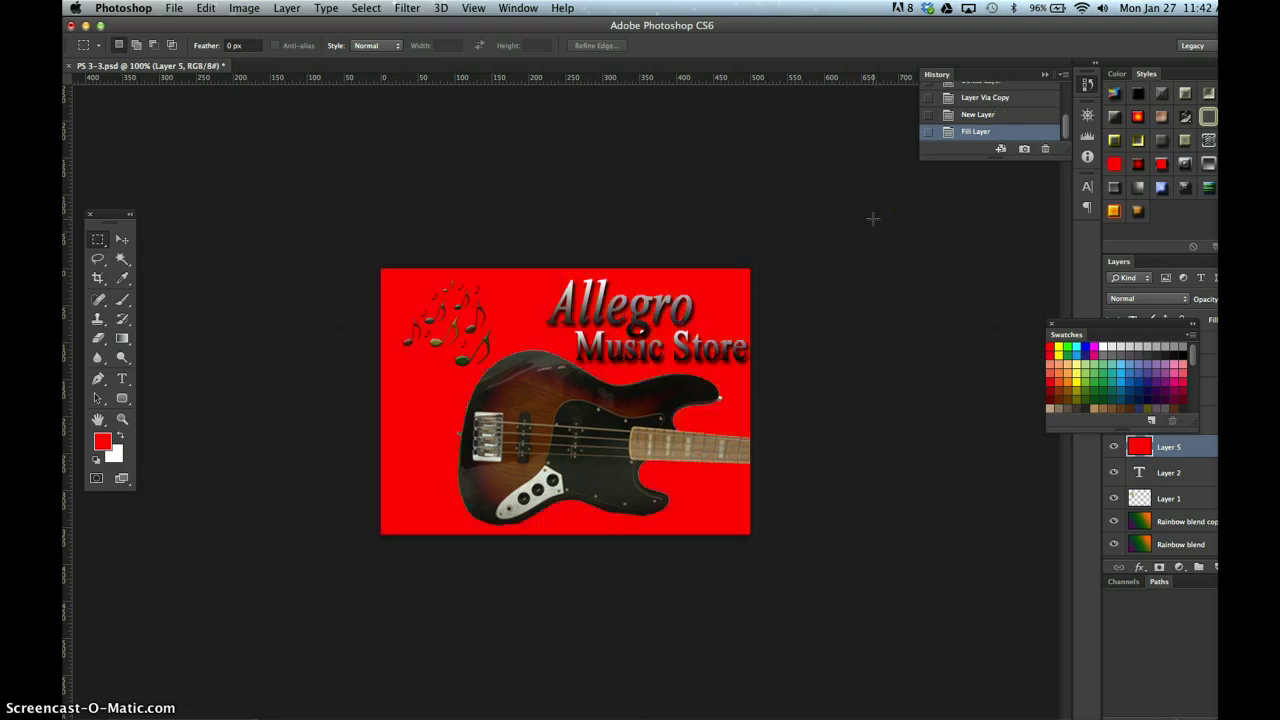
Delete the red-filled Layer 5 and save the document.
left_click_drag(1061, 318, 897, 162)
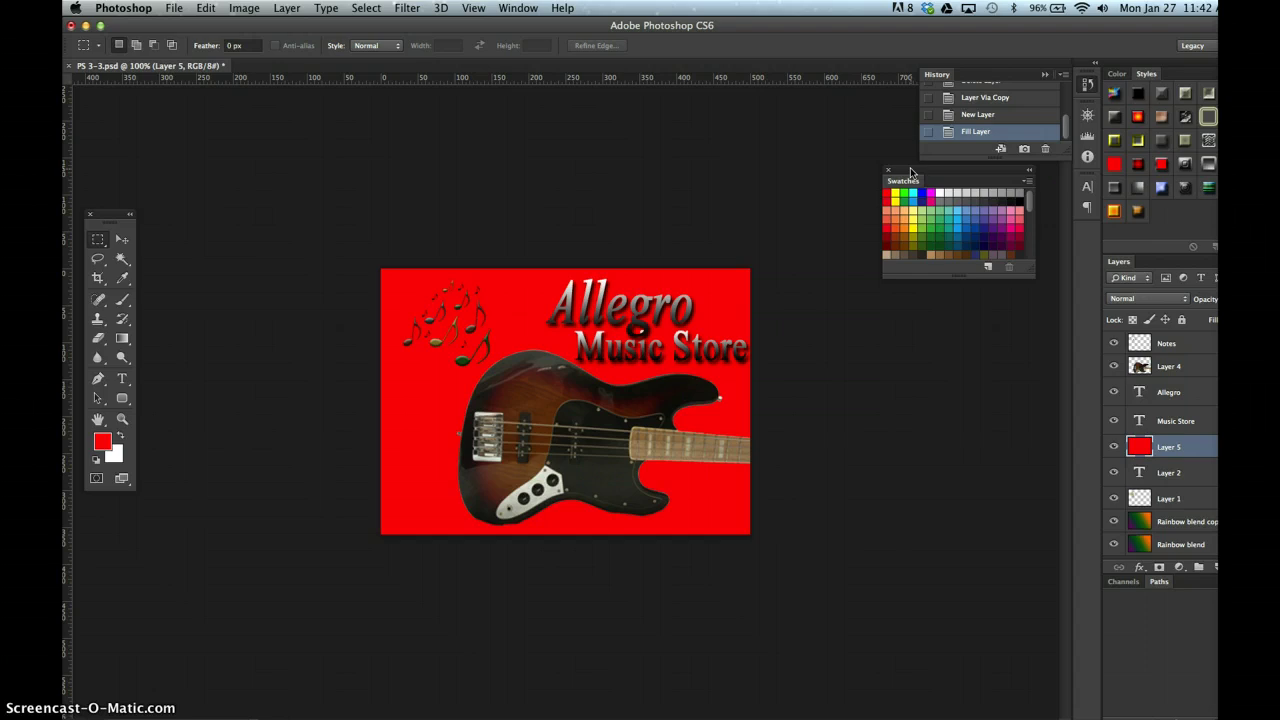
left_click(1191, 452)
left_click_drag(1191, 452, 1214, 567)
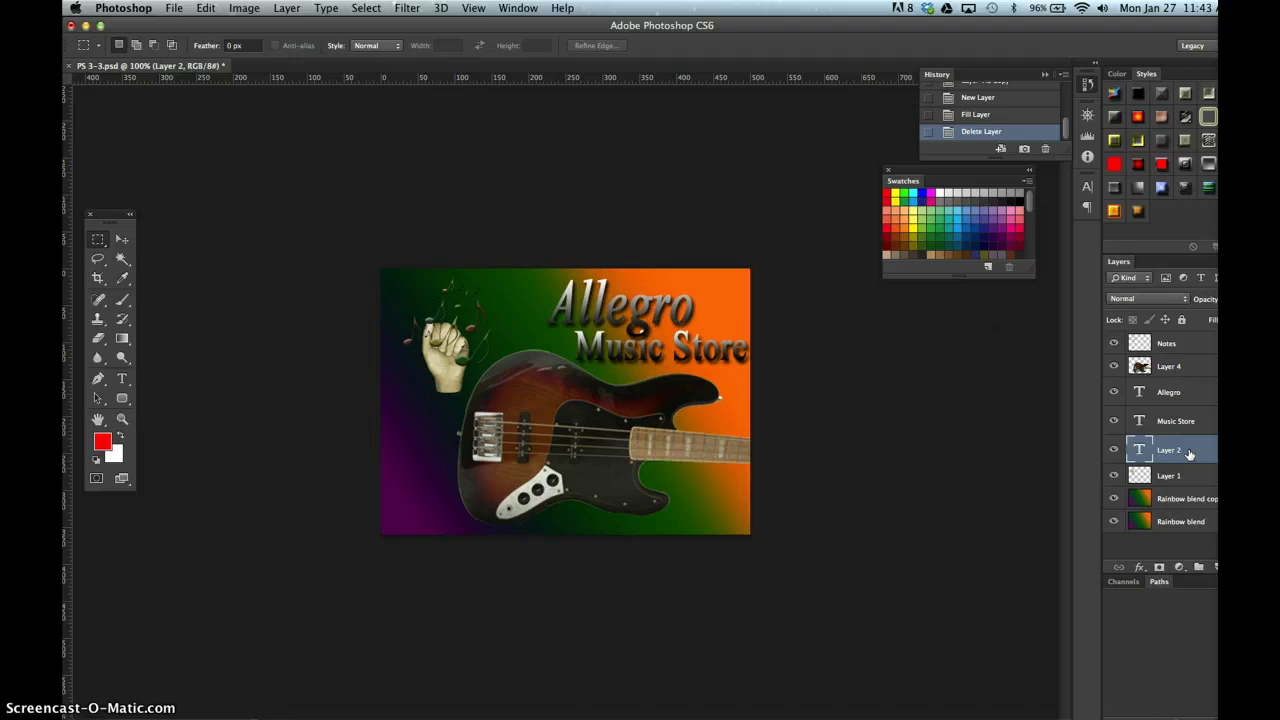
key("super+s")
Open PS 3-4.psd, the French horn image, from the Chapter 3 Data Files folder.
key("super+o")
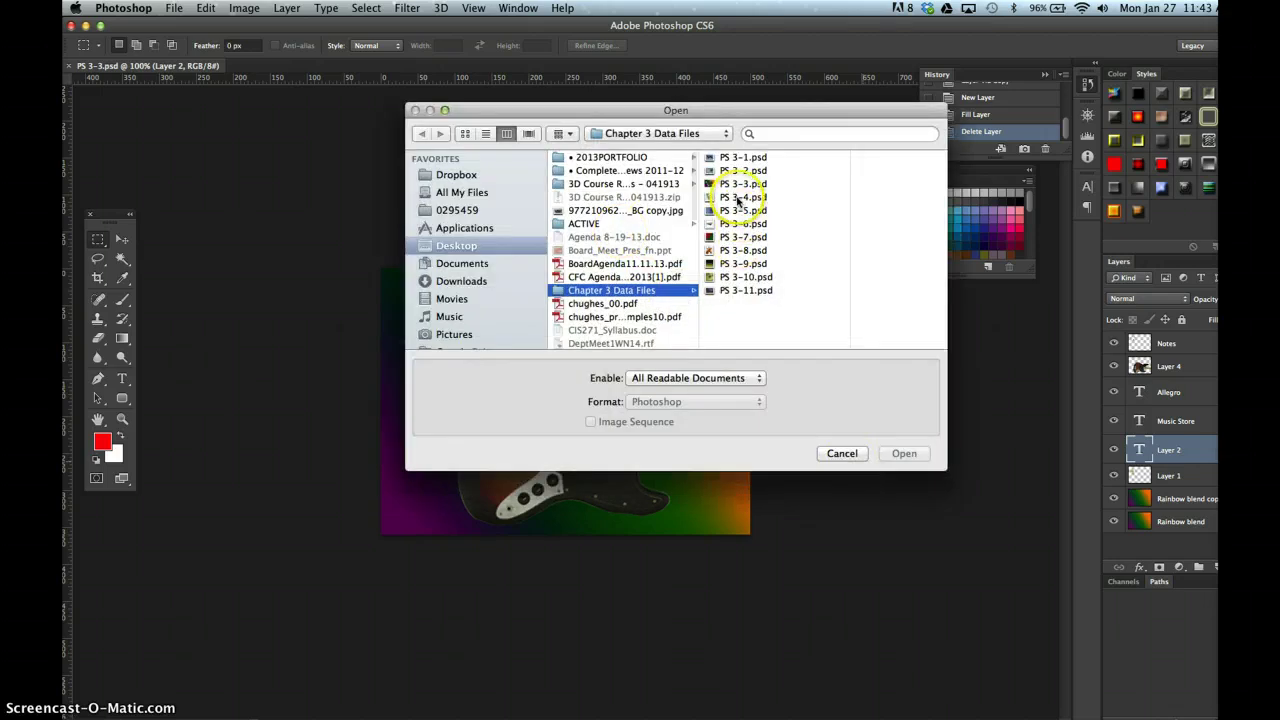
left_click(740, 197)
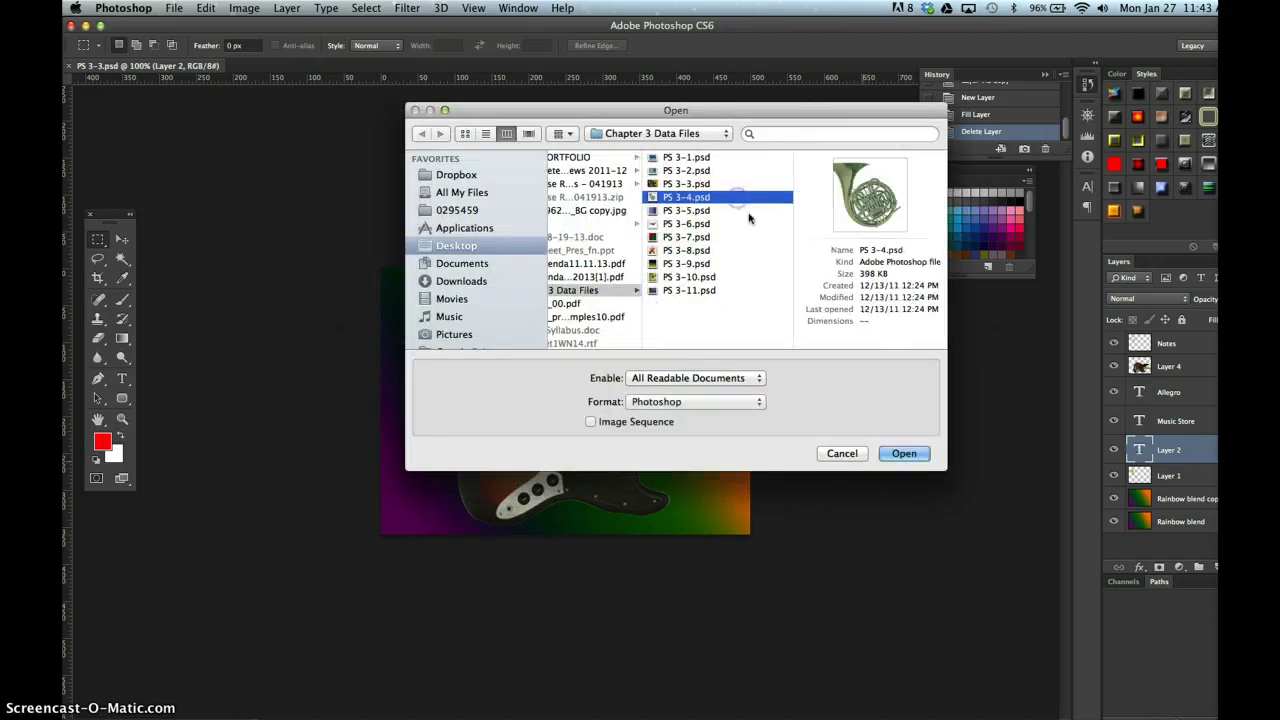
left_click(905, 454)
left_click(823, 389)
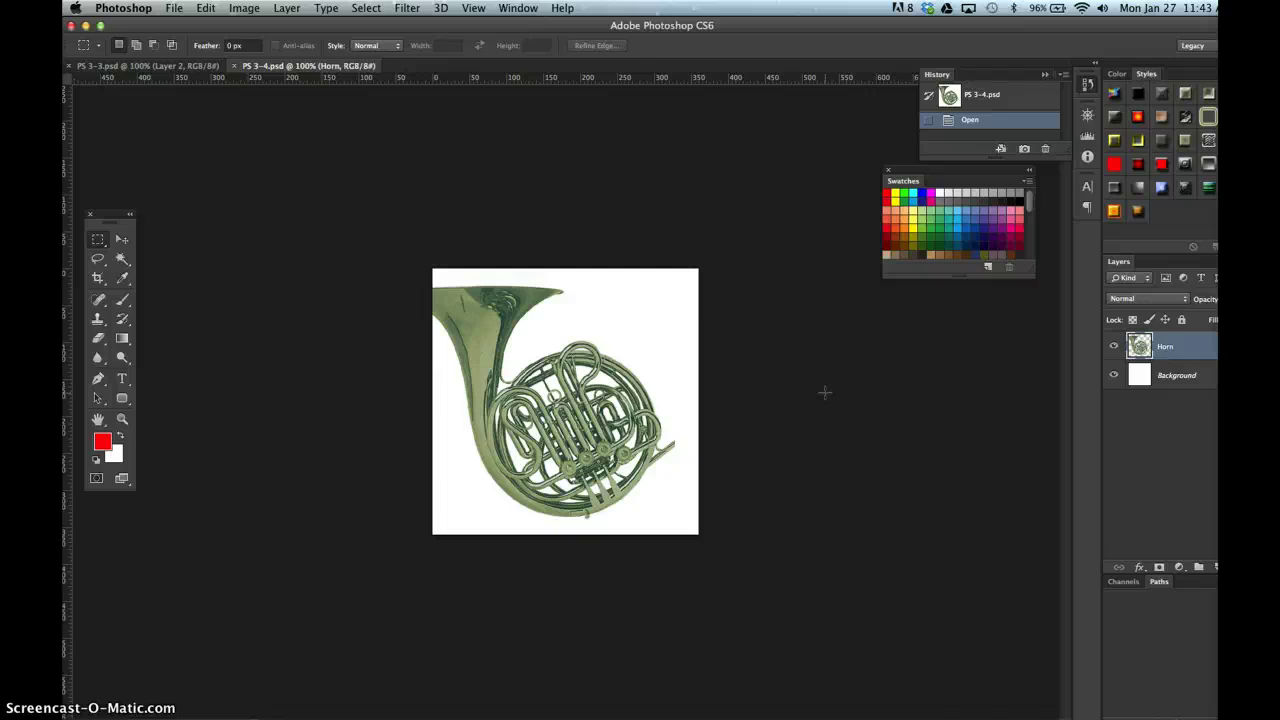
left_click(1055, 378)
left_click_drag(365, 25, 590, 31)
left_click_drag(492, 18, 366, 14)
left_click(274, 65)
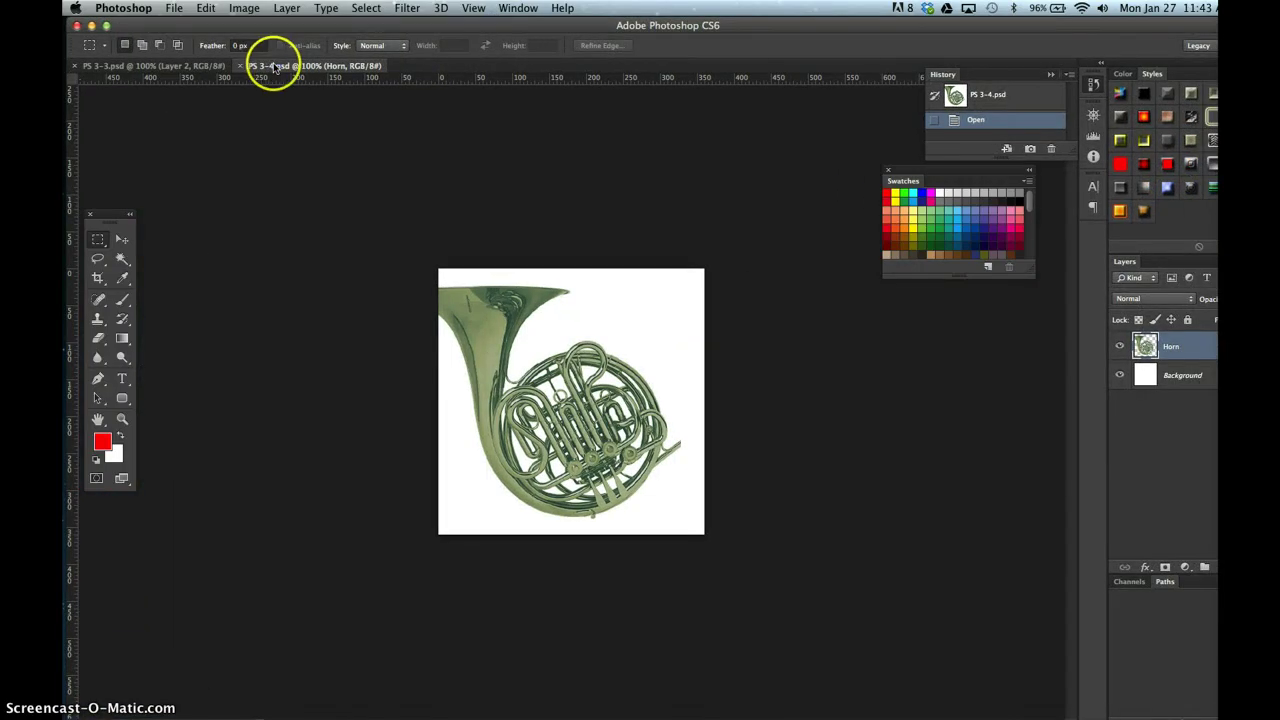
Float PS 3-4.psd in its own window beside the music store design and start a Color Range selection with Image preview.
left_click_drag(274, 65, 851, 269)
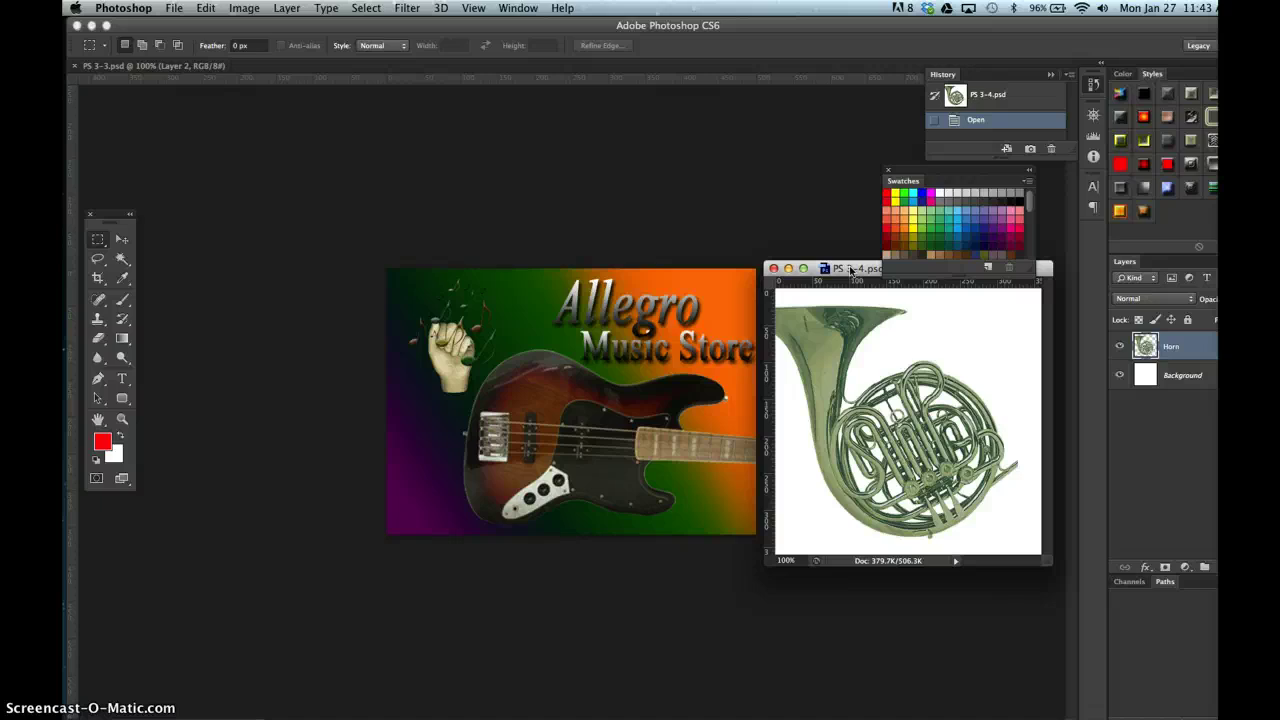
left_click(366, 9)
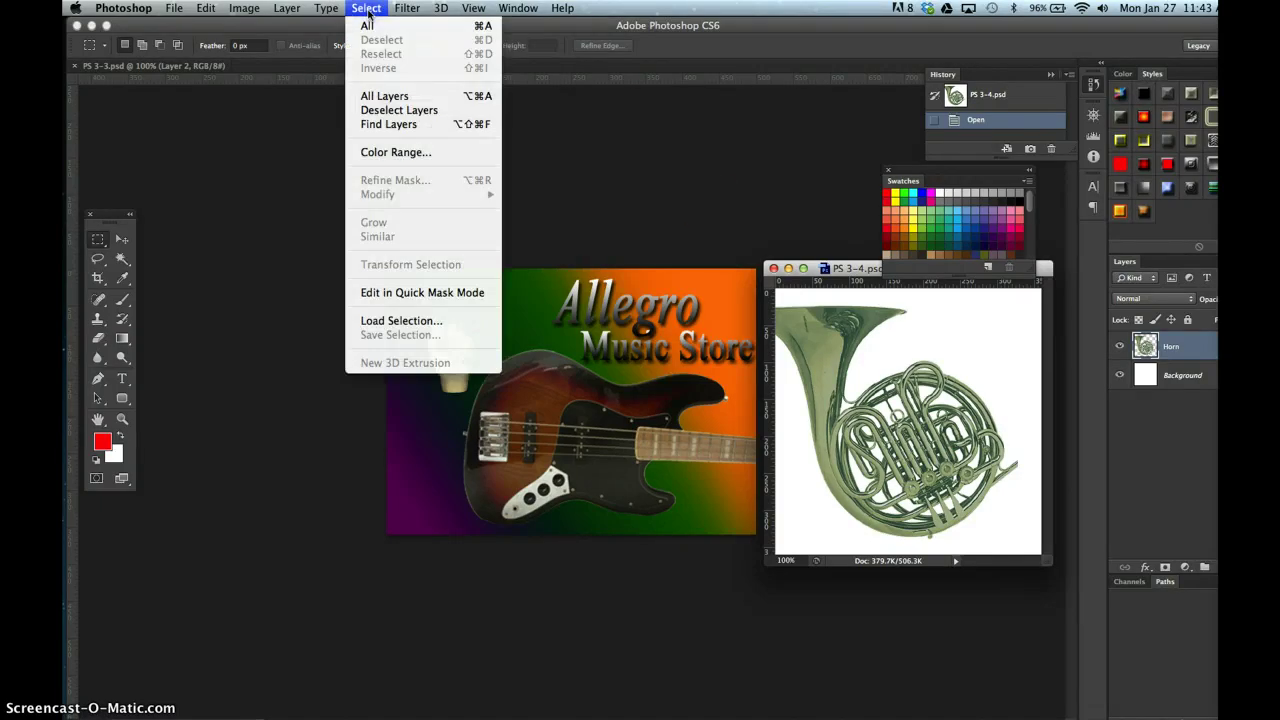
left_click(390, 152)
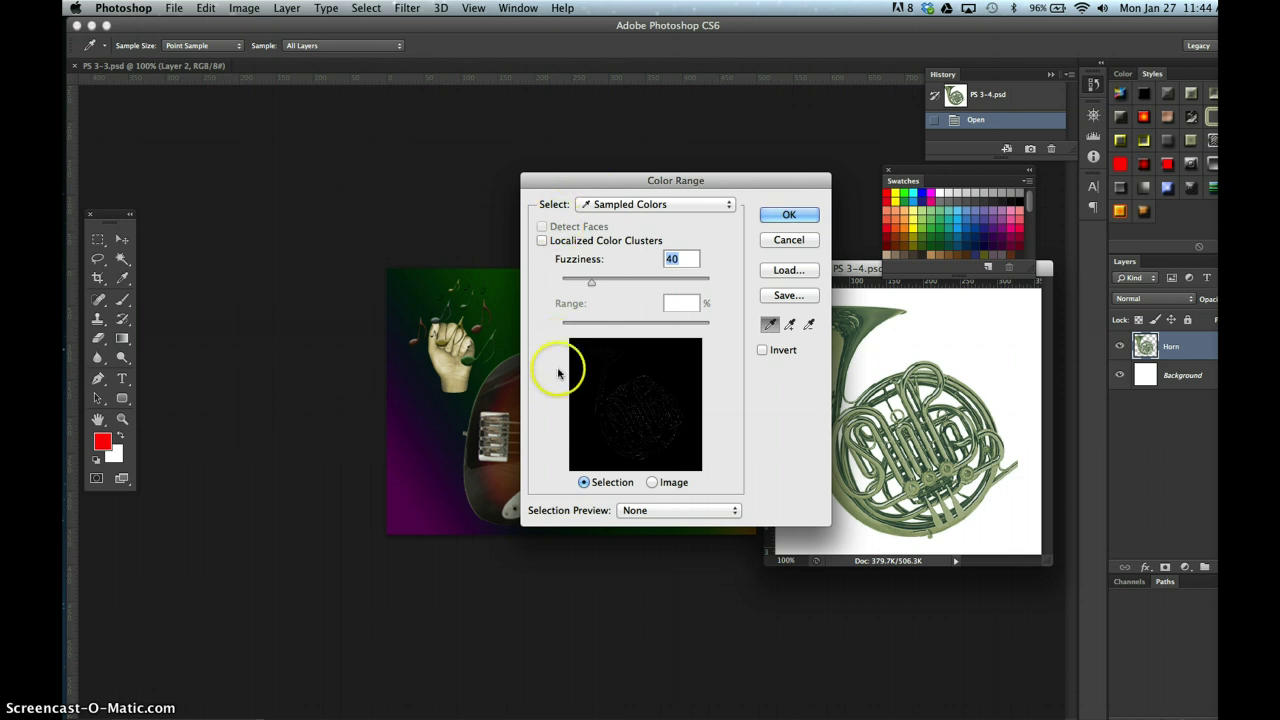
left_click(652, 482)
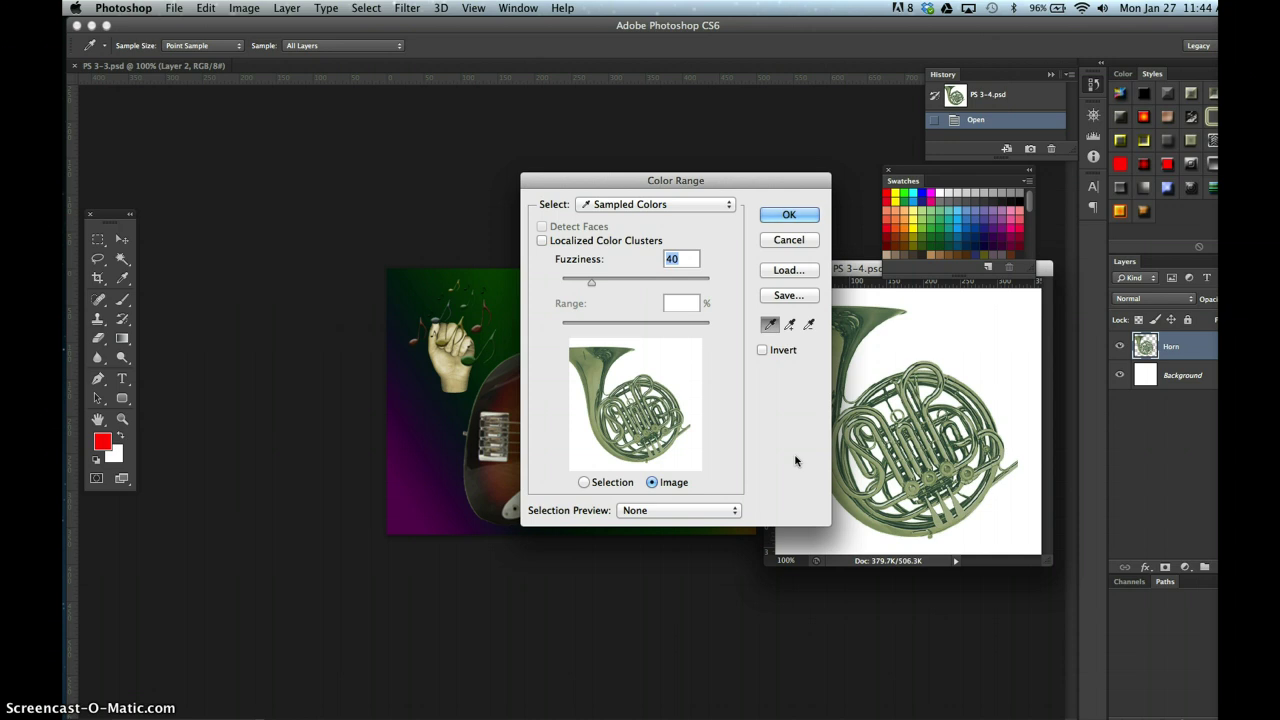
left_click(670, 520)
Set Fuzziness to 0, sample the white background around the horn and apply the Color Range selection.
left_click(674, 258)
key("BackSpace")
left_click(796, 428)
left_click_drag(675, 431, 681, 362)
left_click(797, 285)
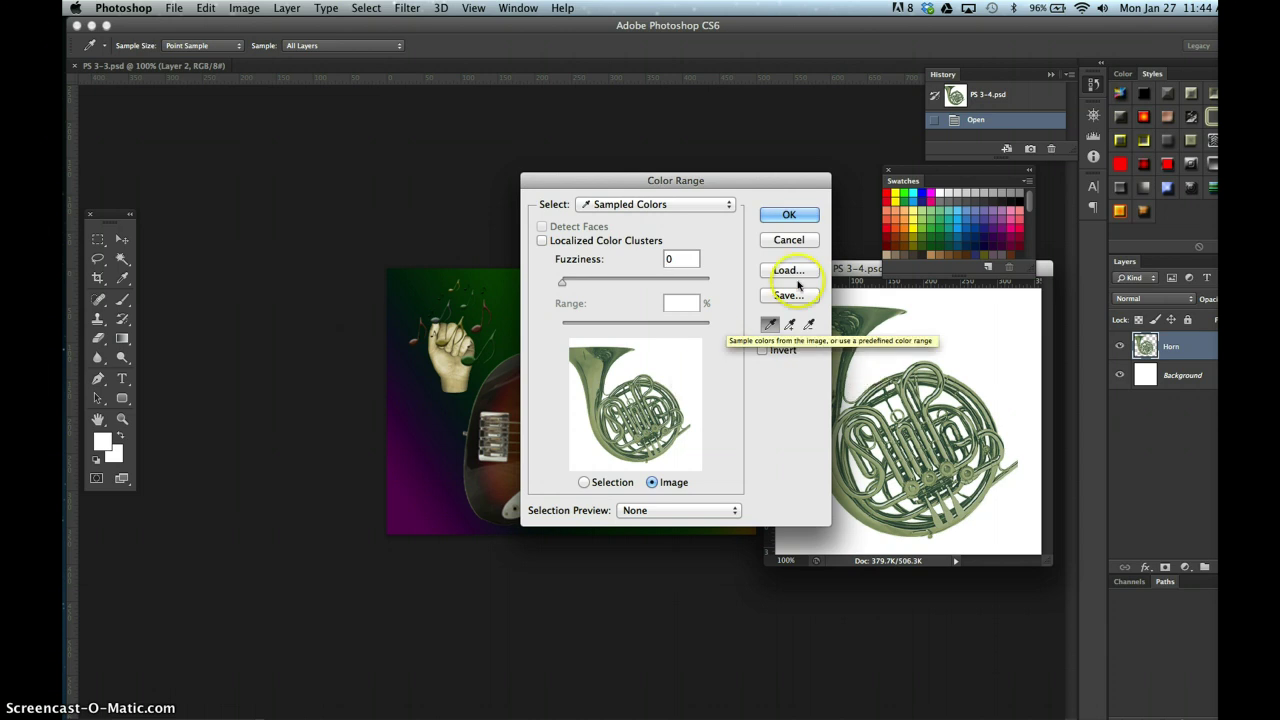
left_click(791, 215)
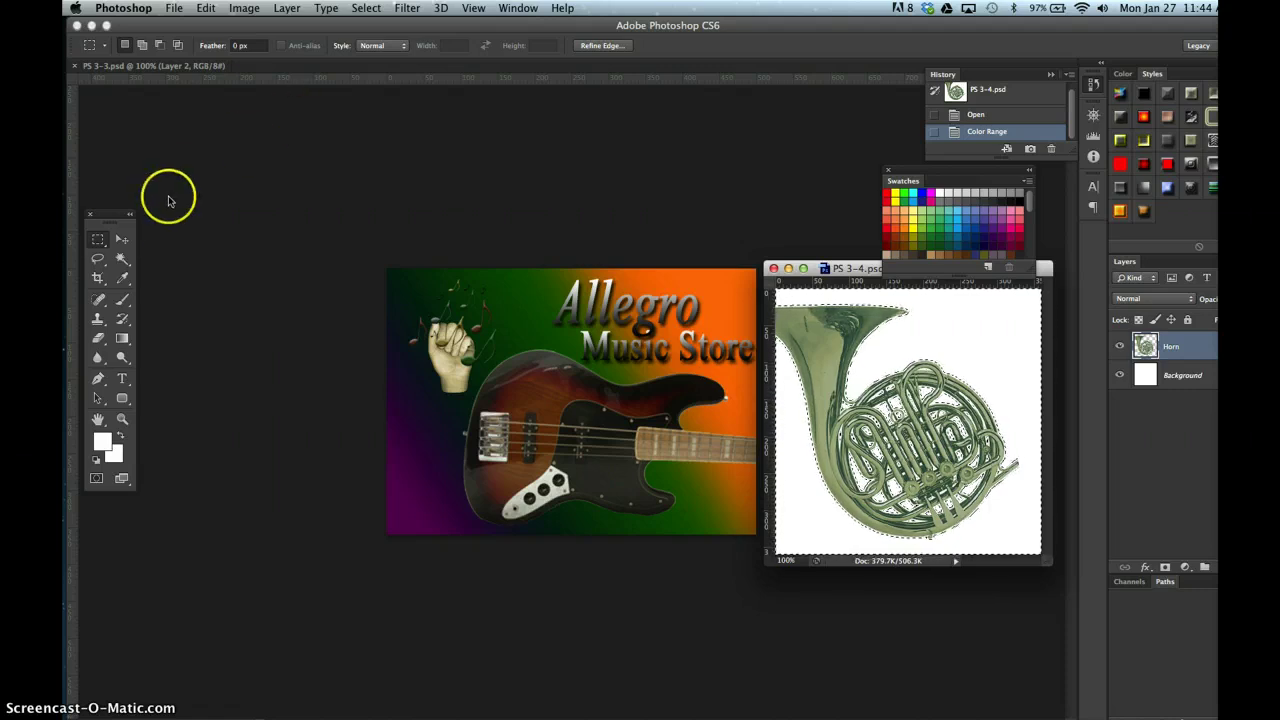
Copy the Horn layer into PS 3-3.psd with the Move tool and place the horn in the design's upper-left corner.
left_click(121, 239)
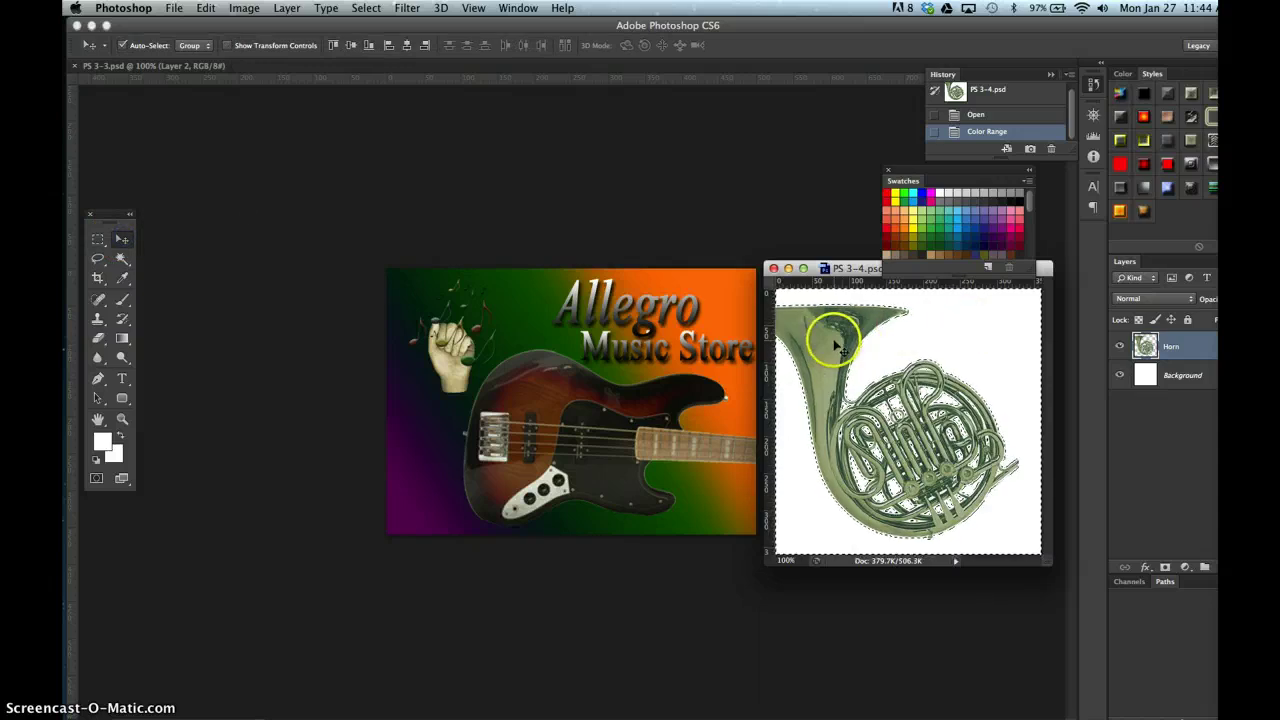
left_click_drag(838, 345, 561, 336)
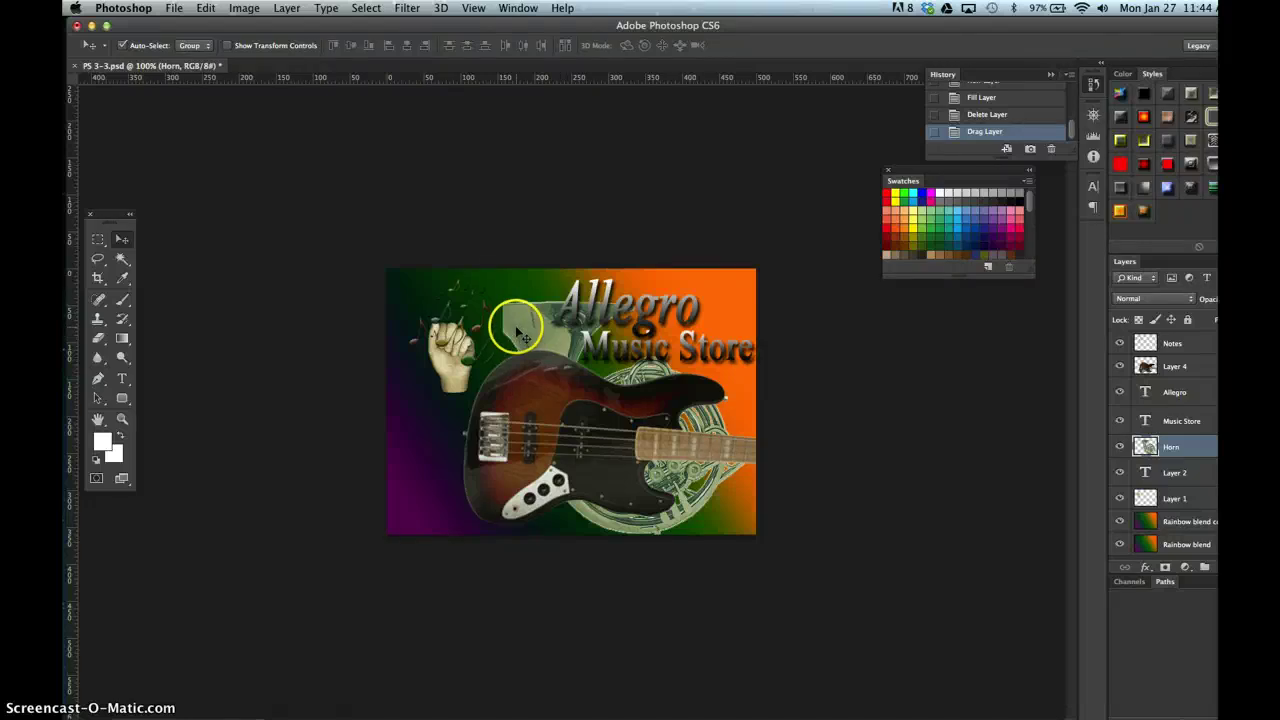
left_click_drag(525, 320, 408, 287)
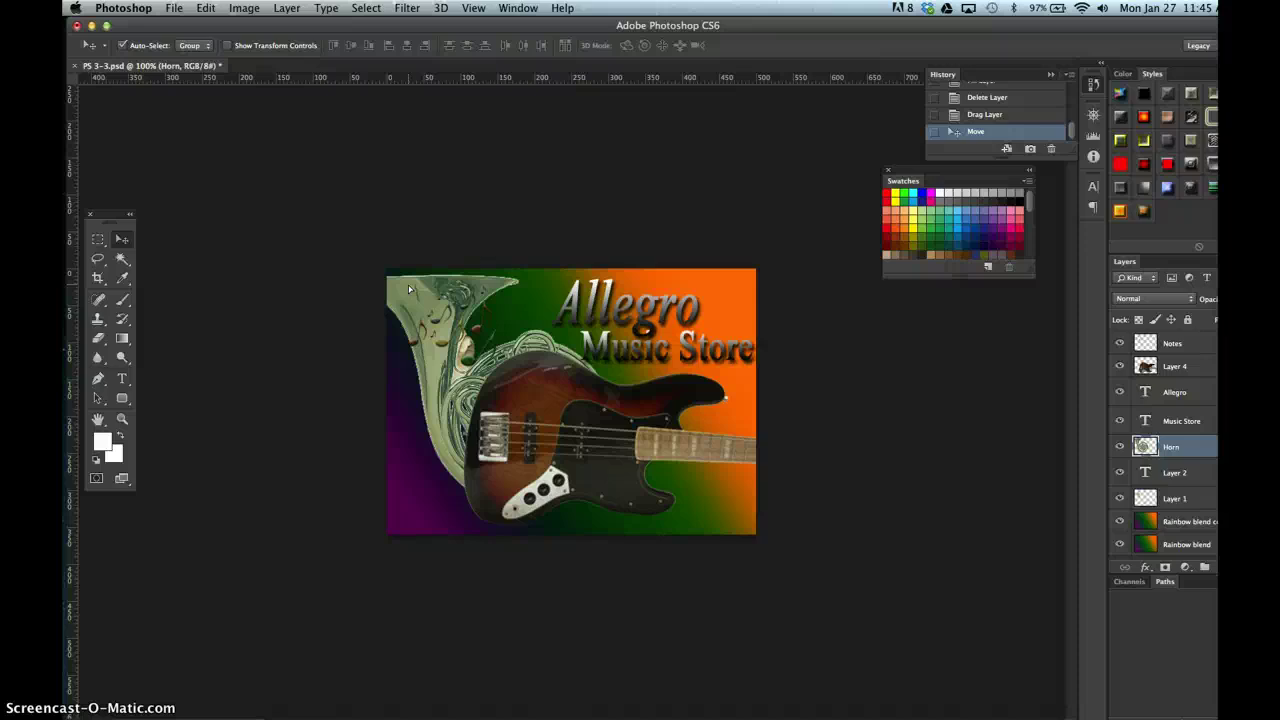
Defringe the Horn layer with a width of 3 pixels.
left_click(250, 8)
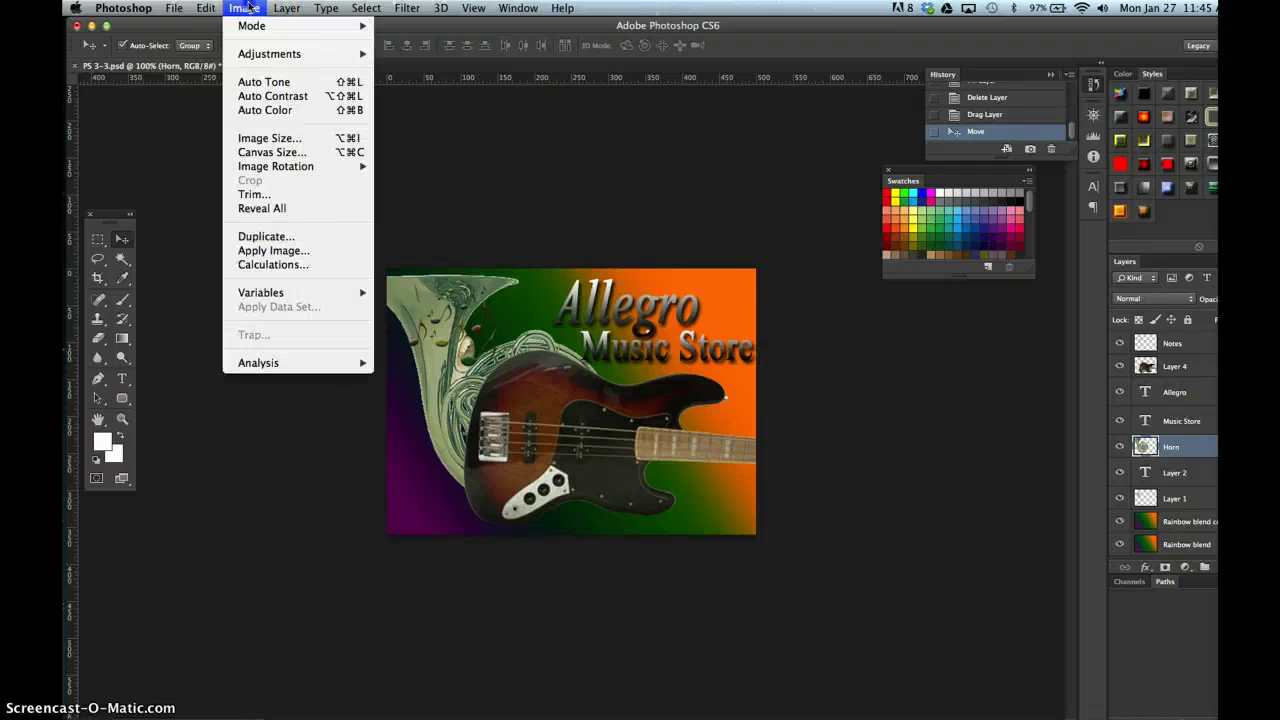
mouse_move(285, 10)
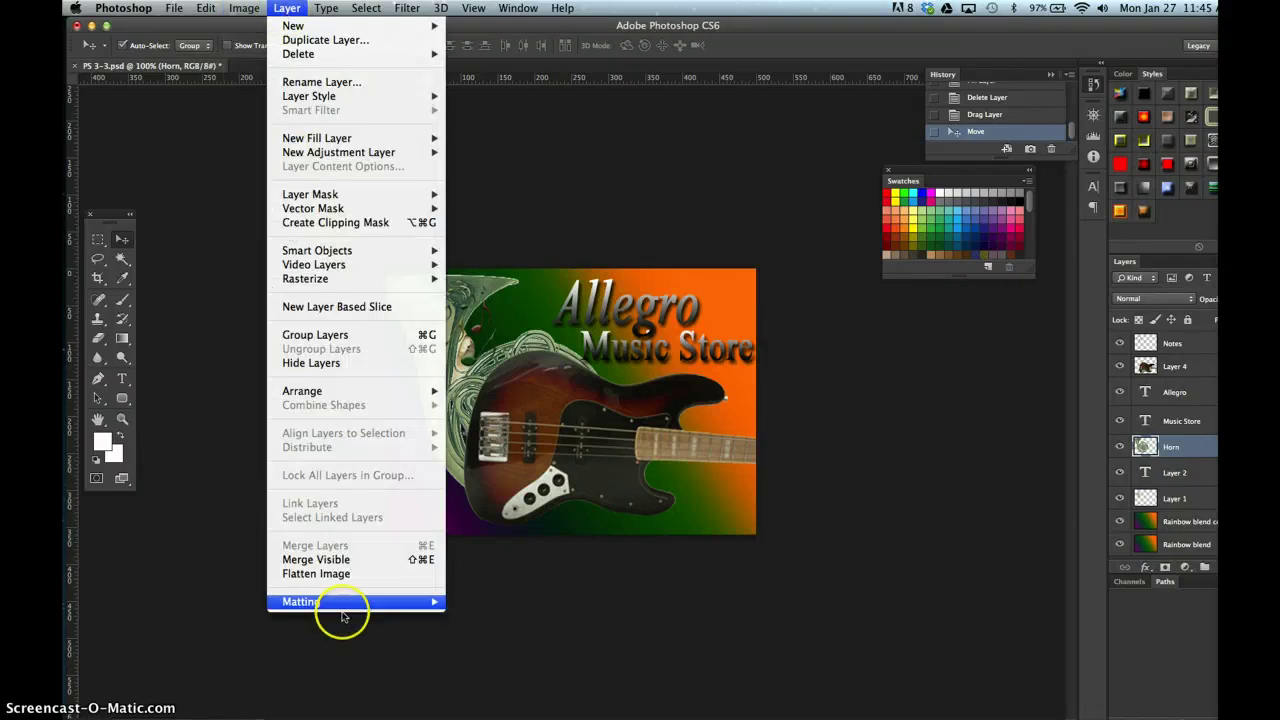
mouse_move(344, 602)
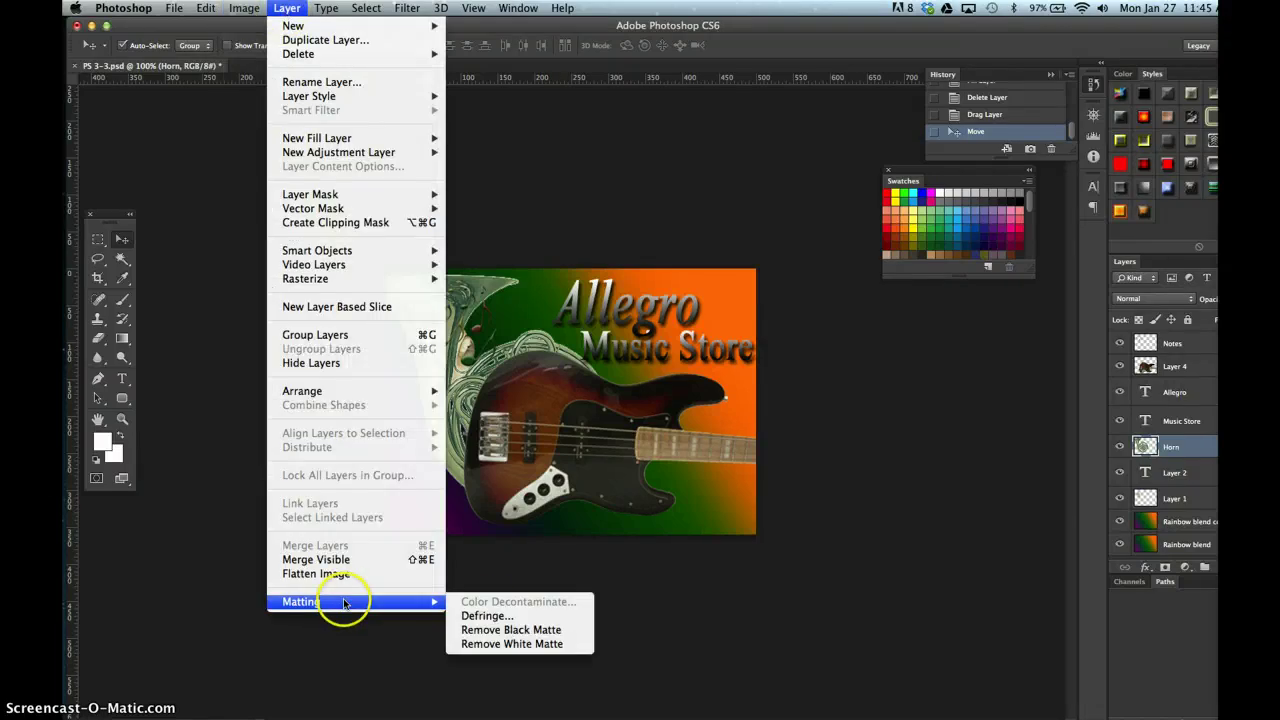
left_click(487, 616)
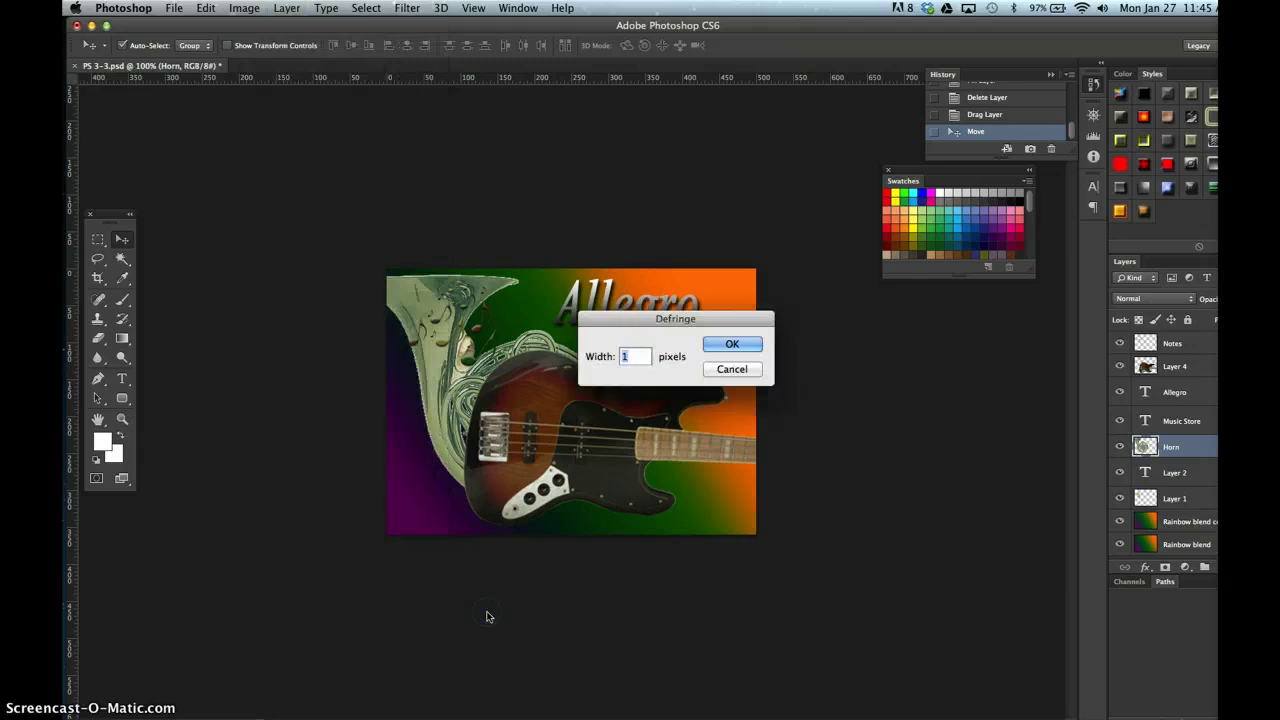
left_click(287, 8)
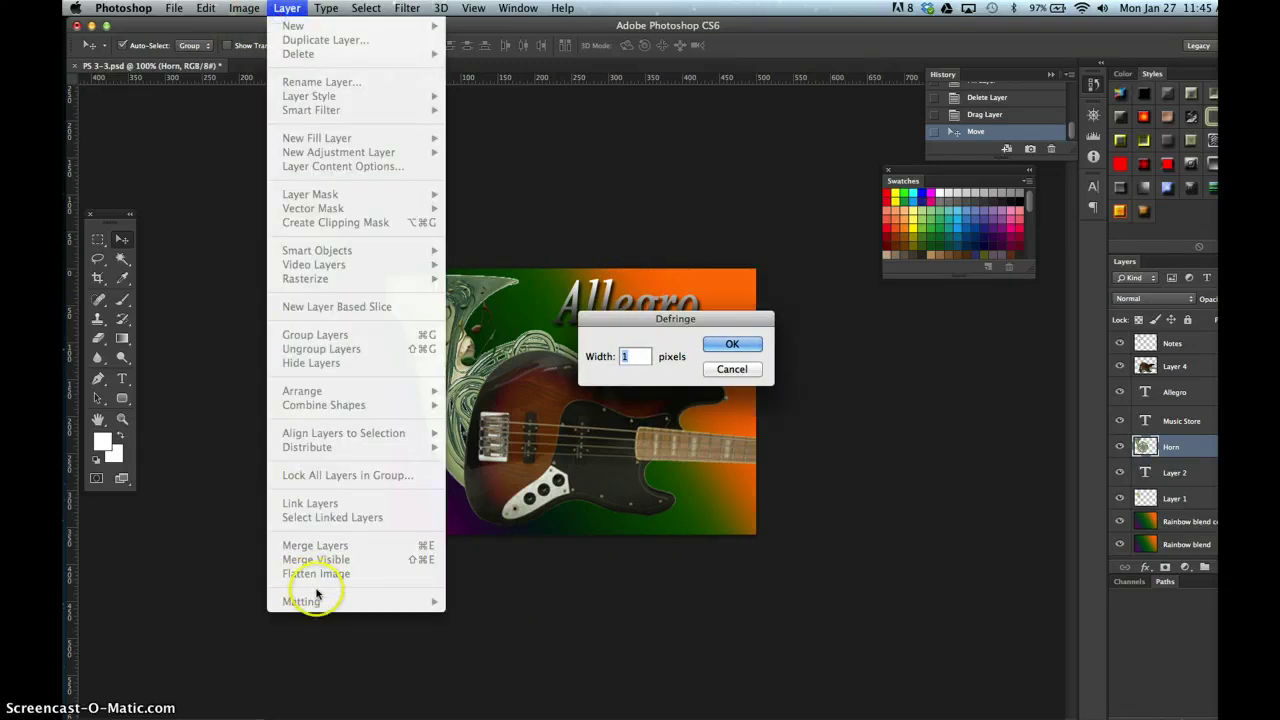
left_click(287, 9)
type("3")
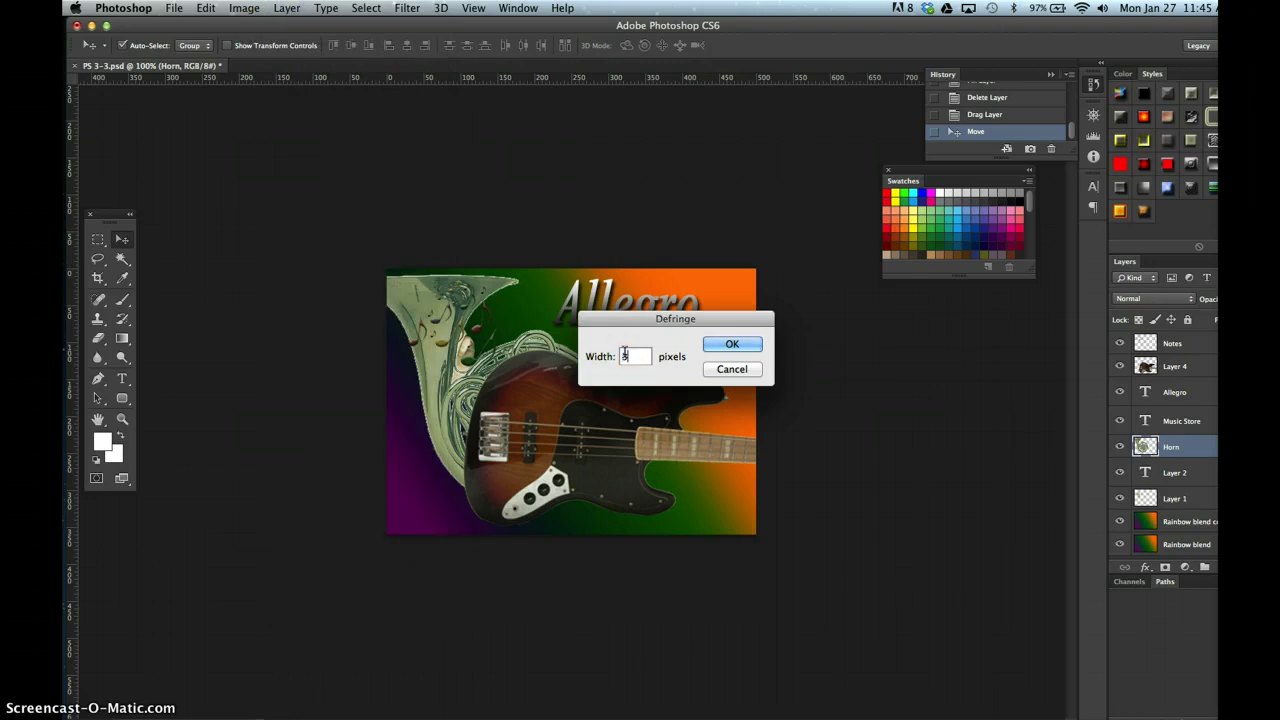
left_click(736, 344)
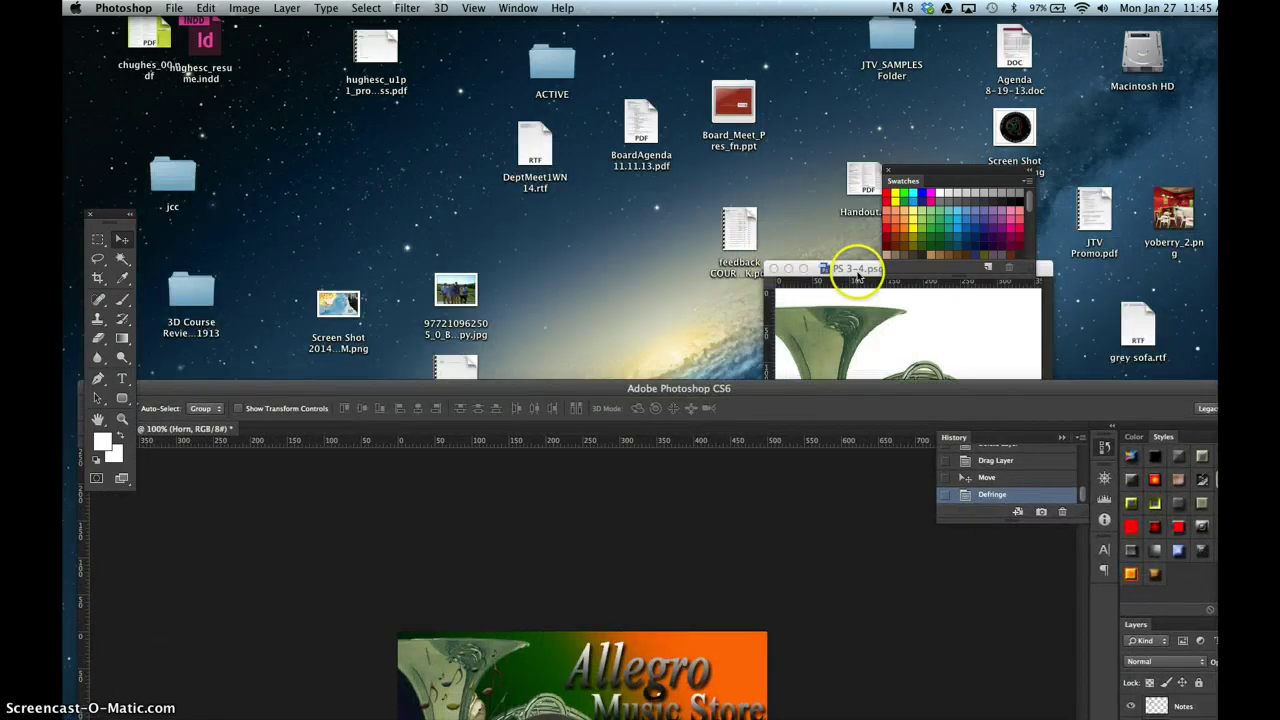
Close the PS 3-4.psd window and return the displaced application window to the top of the desktop.
left_click(857, 271)
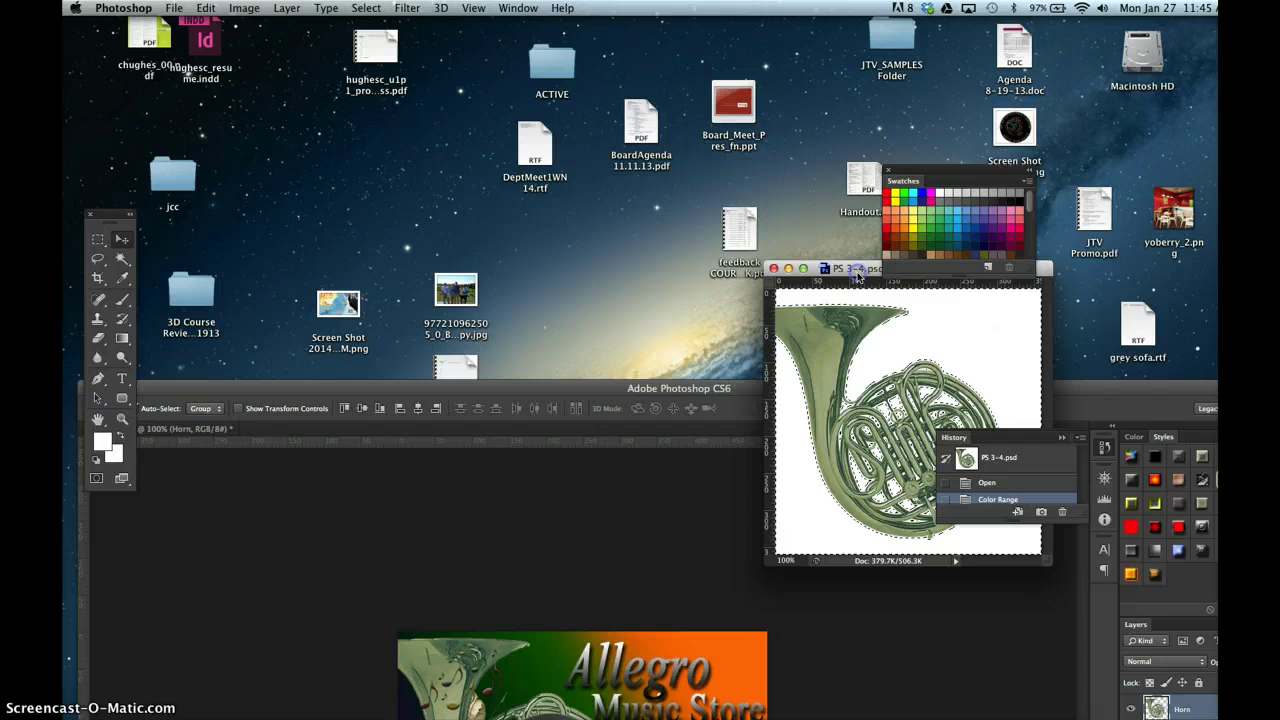
left_click(773, 269)
left_click_drag(574, 391, 565, 8)
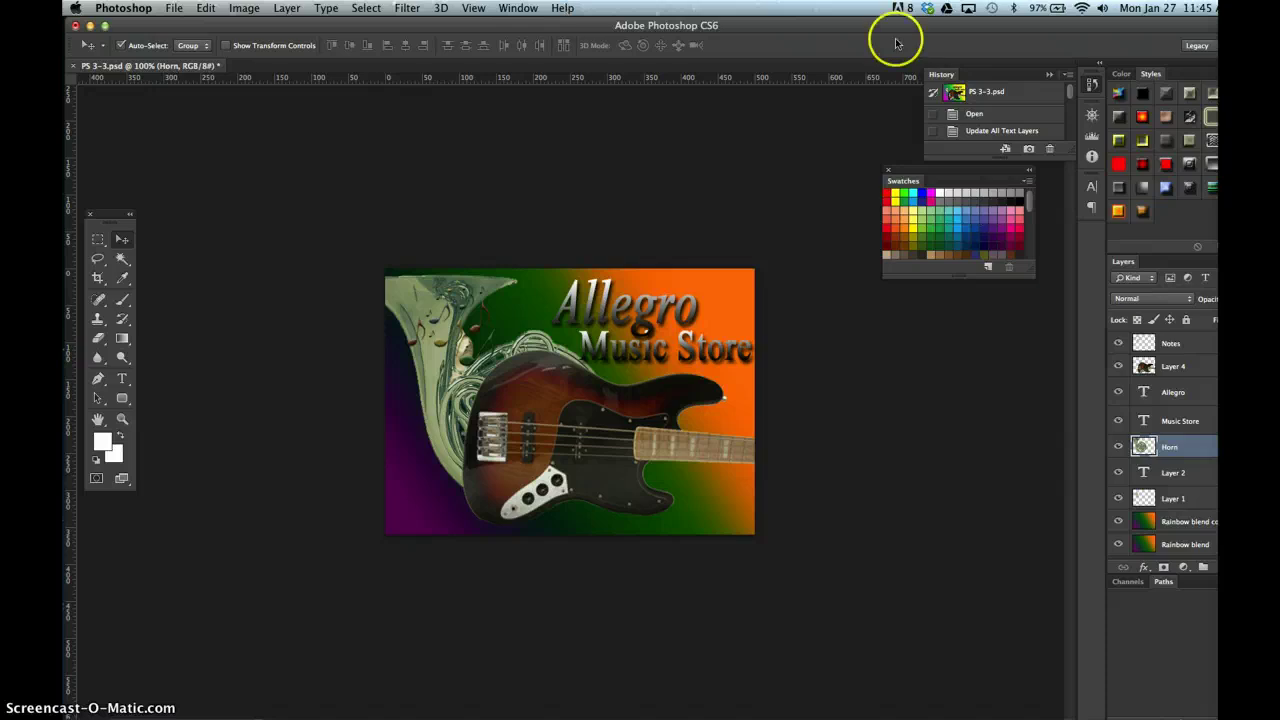
left_click(908, 463)
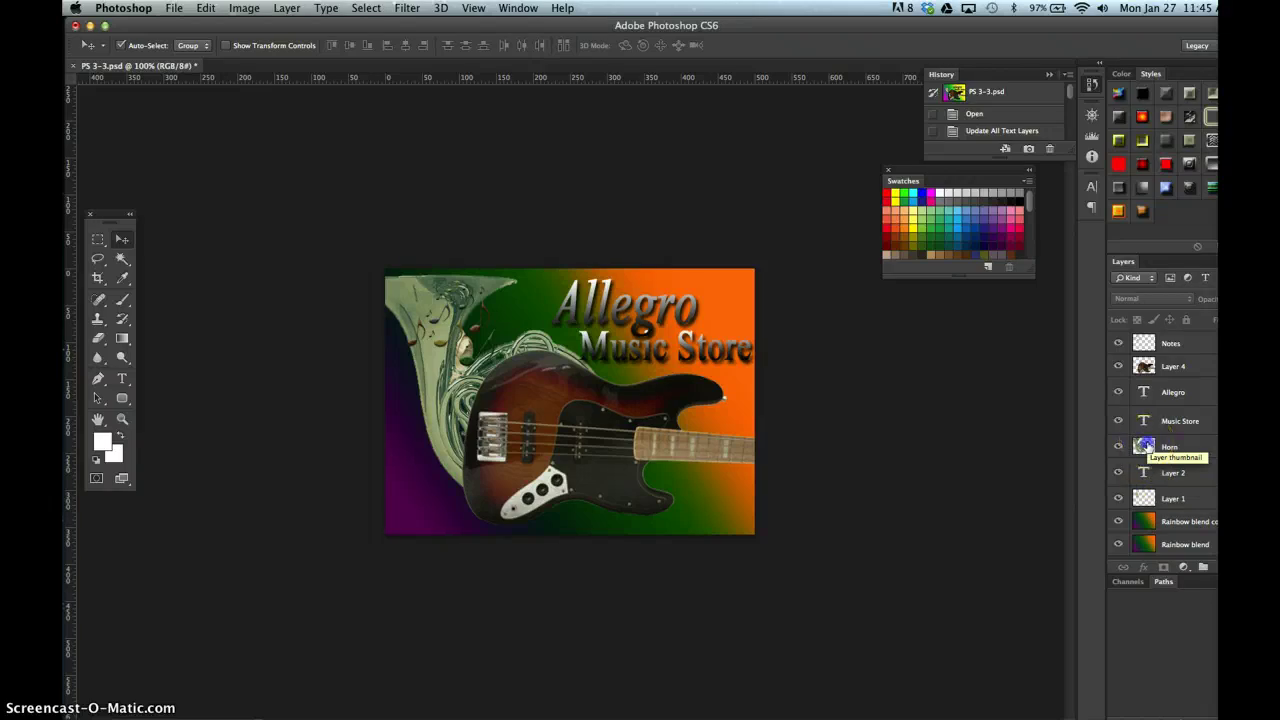
Move the Horn layer to the top of the layer stack, above Notes, and keep it selected.
left_click_drag(1143, 446, 1144, 340)
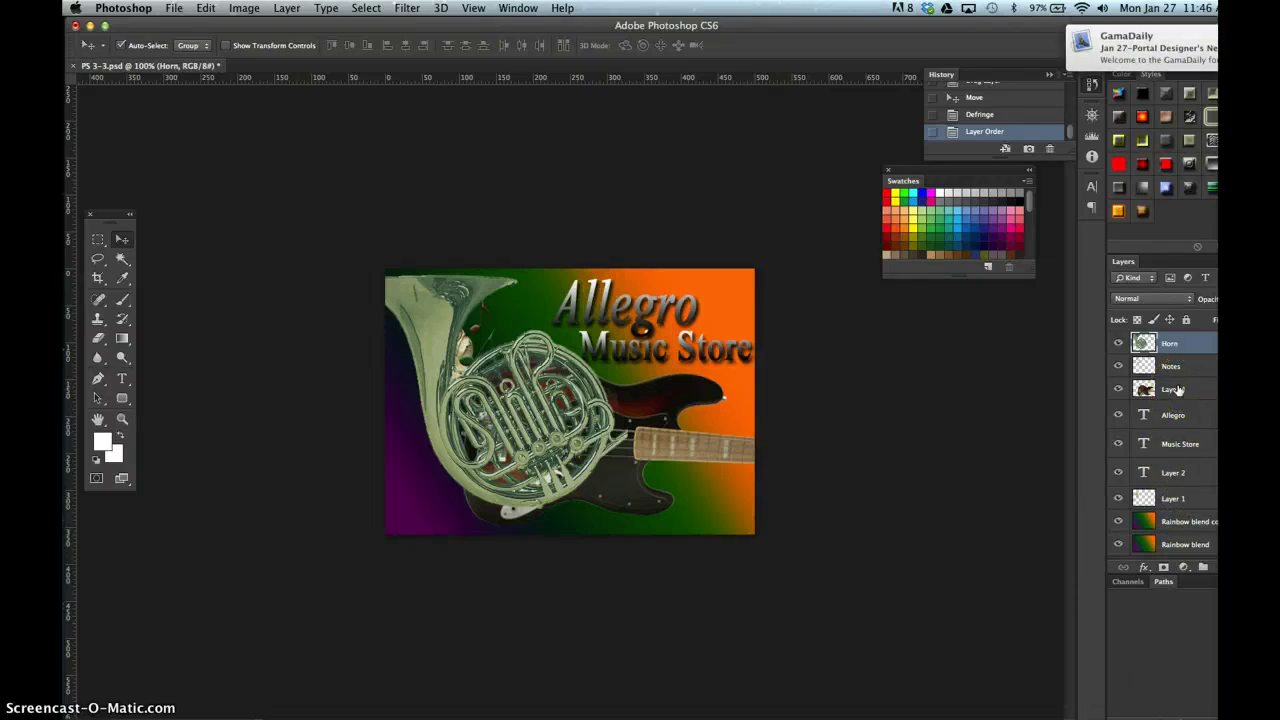
left_click(1143, 342)
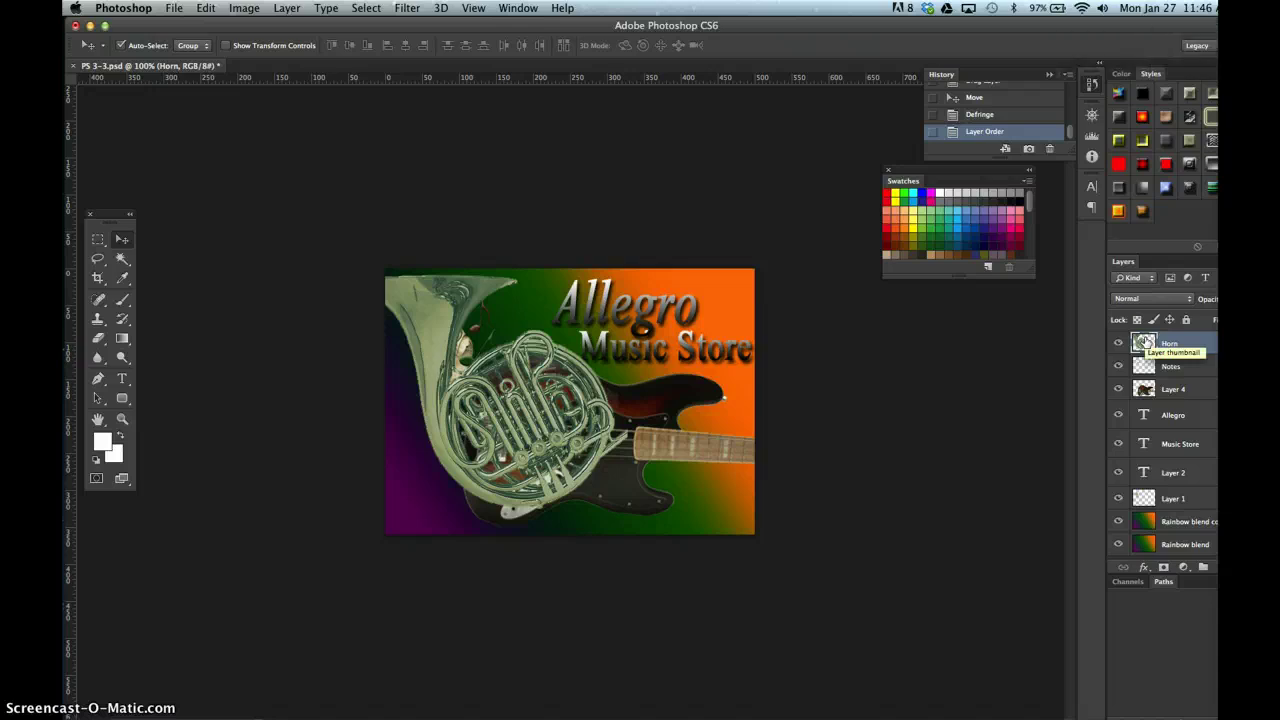
left_click(1176, 342)
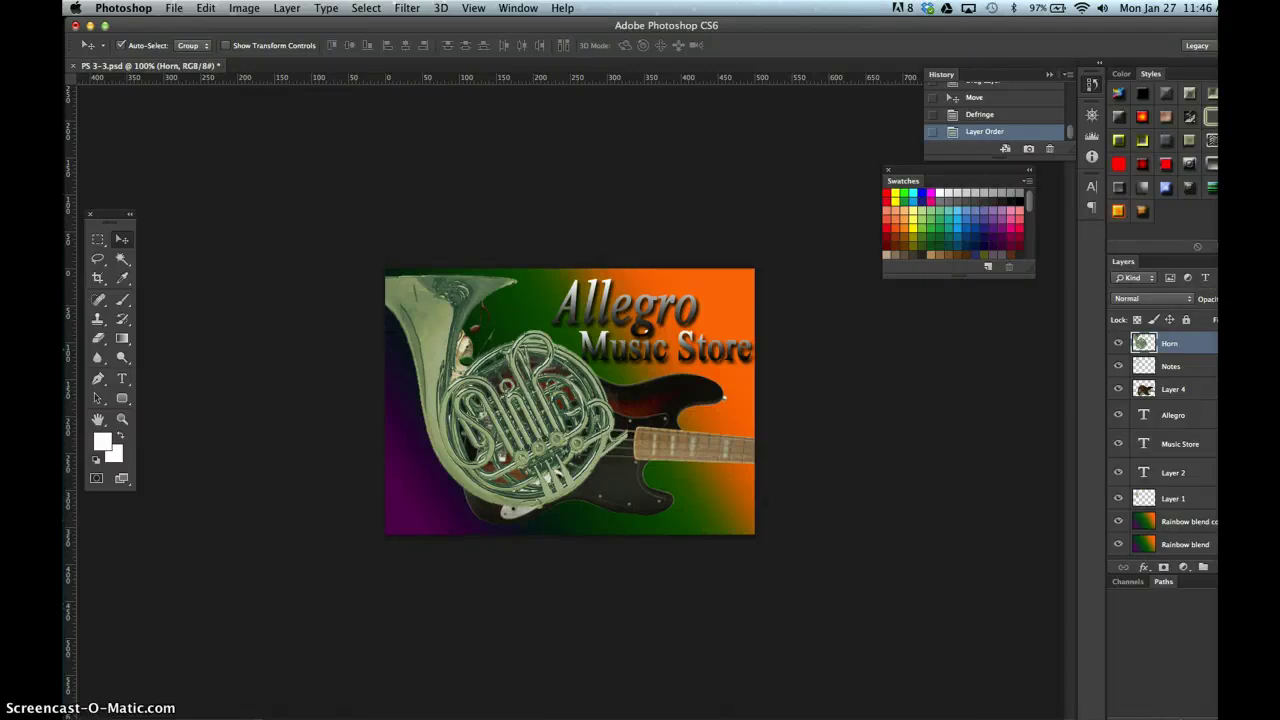
Lower the Horn layer's opacity to about 50% and move the layer directly below Layer 2.
left_click(1143, 342)
key("0")
key("0")
key("5")
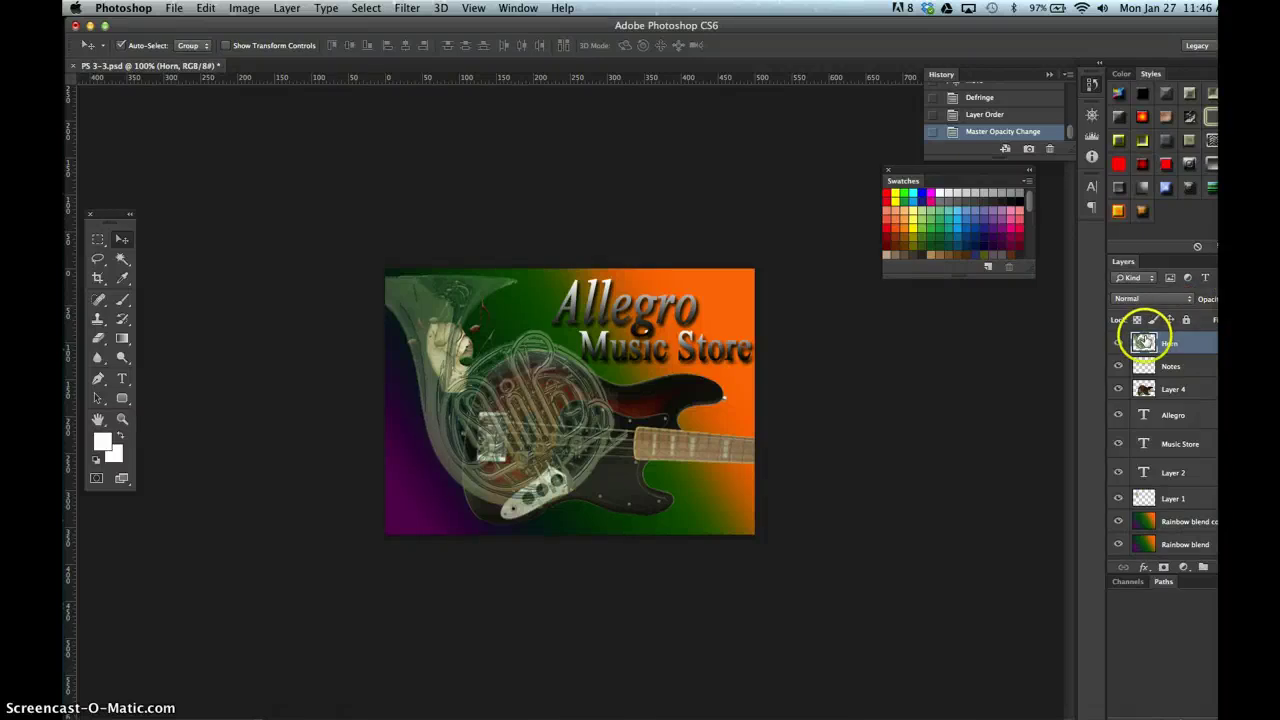
left_click_drag(1148, 343, 1146, 487)
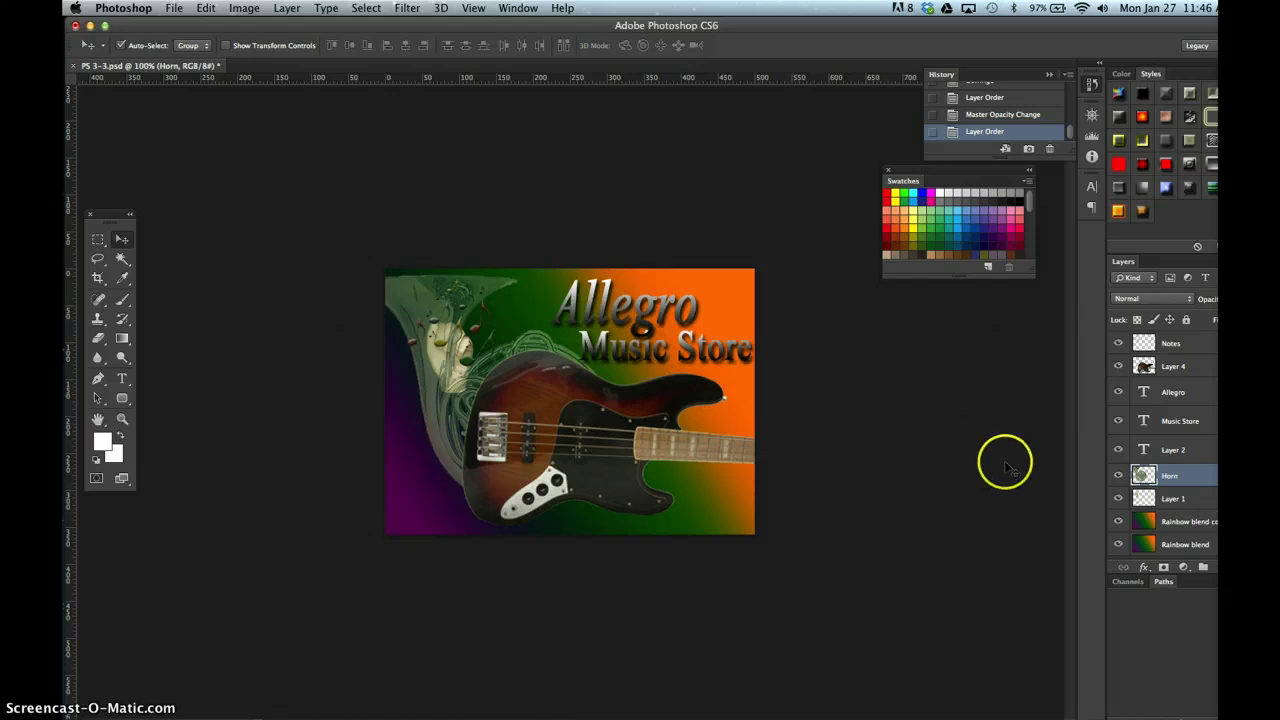
Hide Layer 1 and turn off the rulers.
left_click(1118, 498)
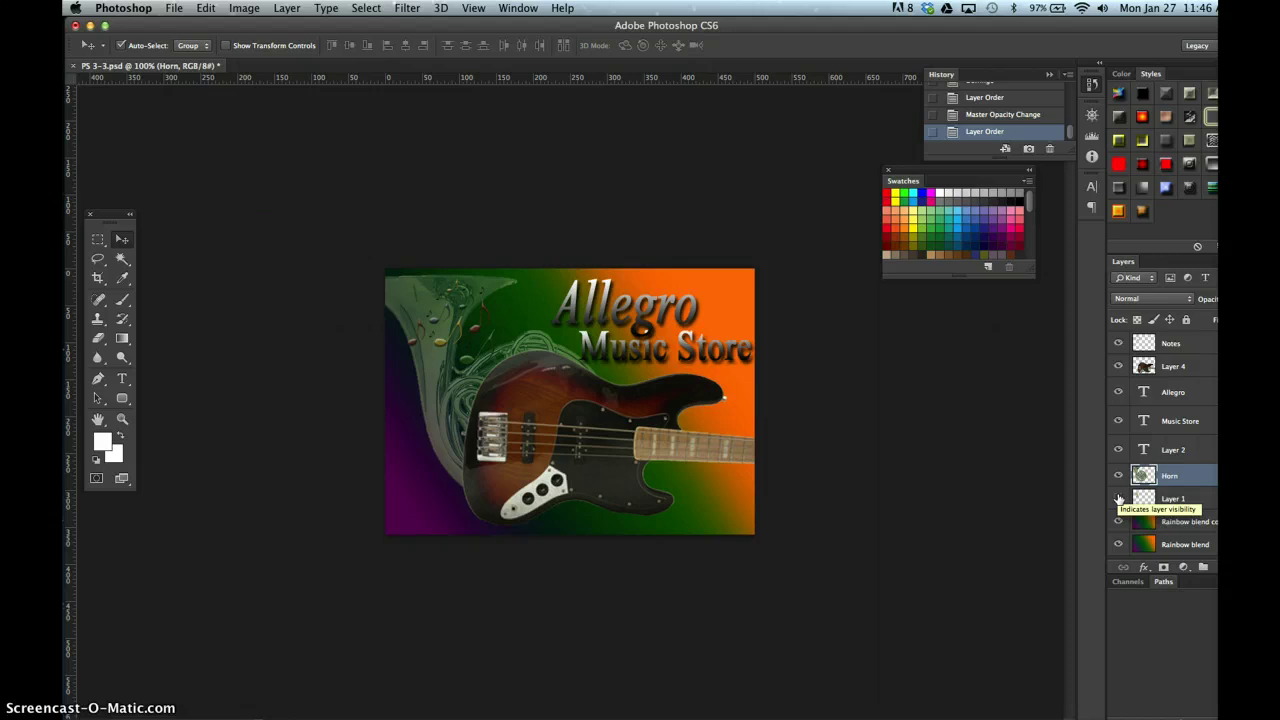
left_click(1118, 499)
left_click(772, 183)
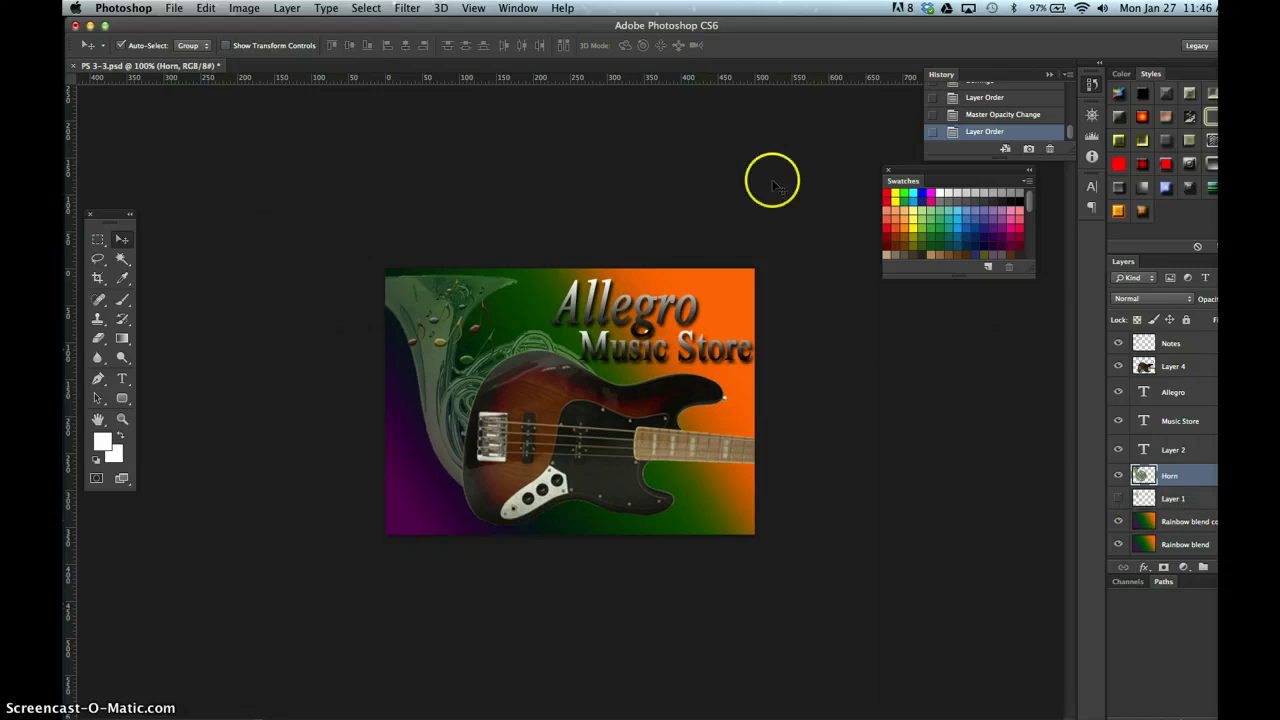
left_click(472, 9)
left_click(501, 287)
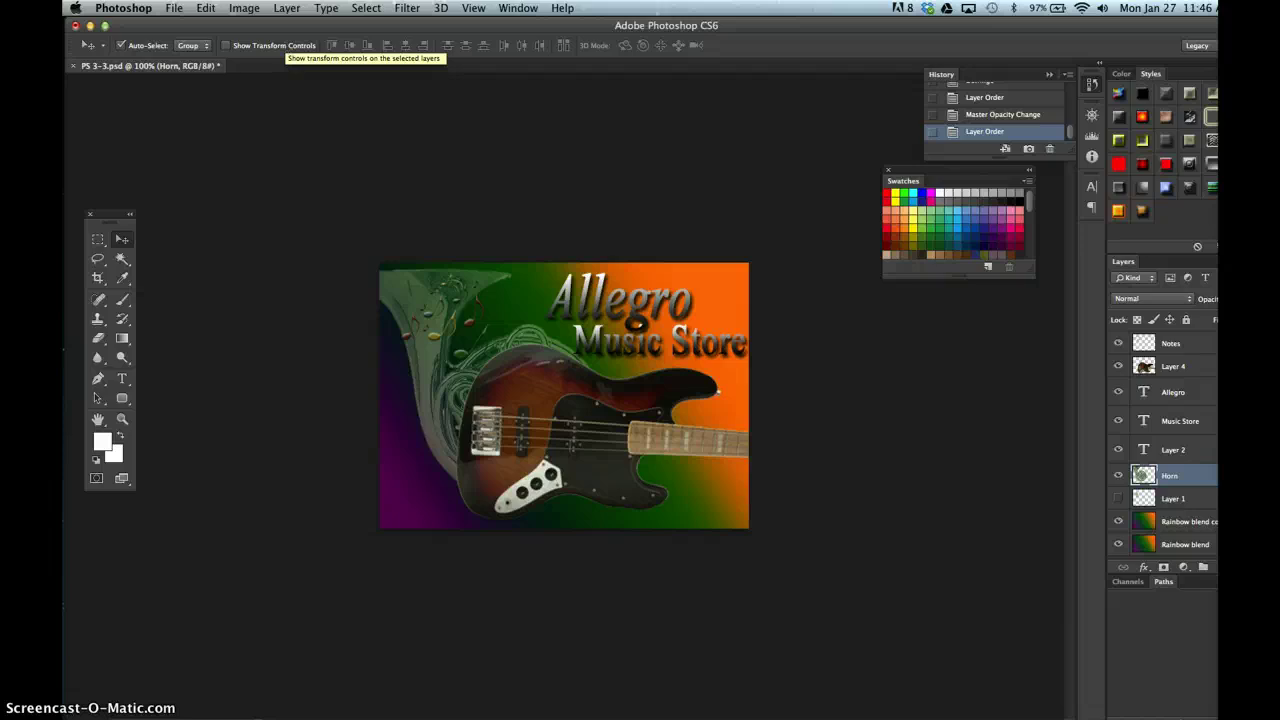
Save the document as MusicStore.psd on the Desktop in Photoshop format, with layers and Maximize Compatibility on.
left_click(174, 8)
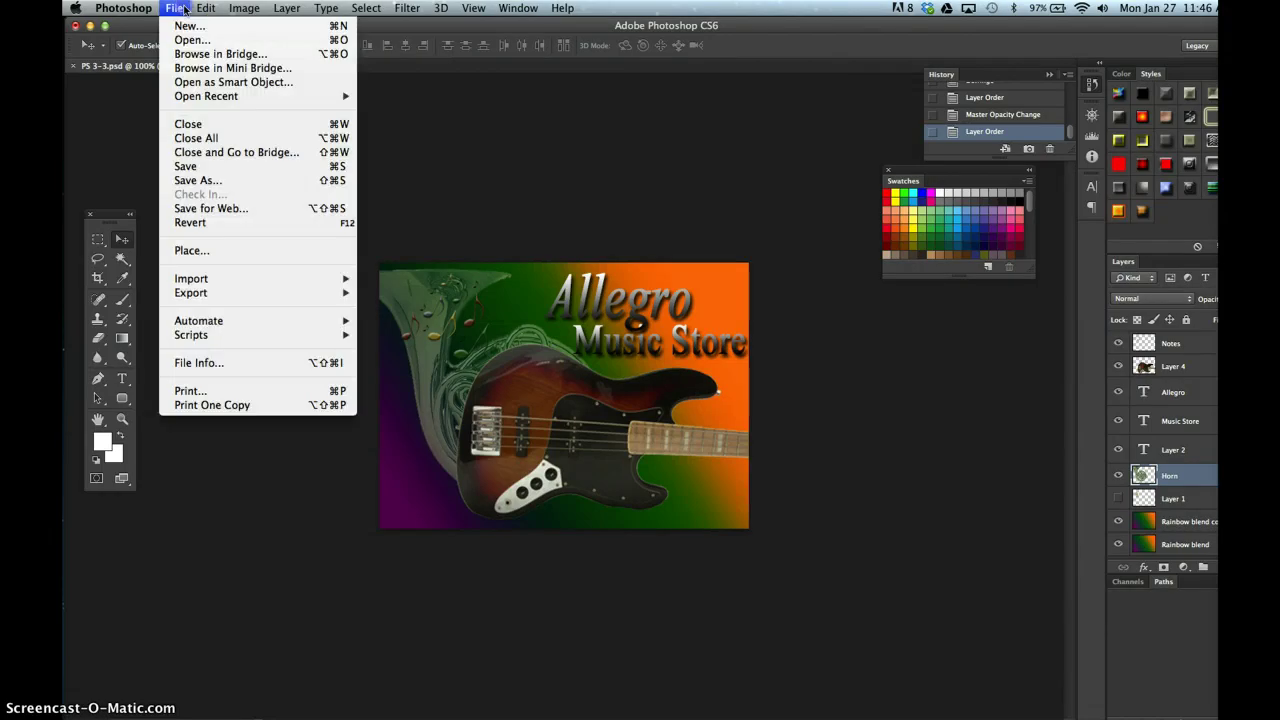
left_click(222, 180)
type("MusicS")
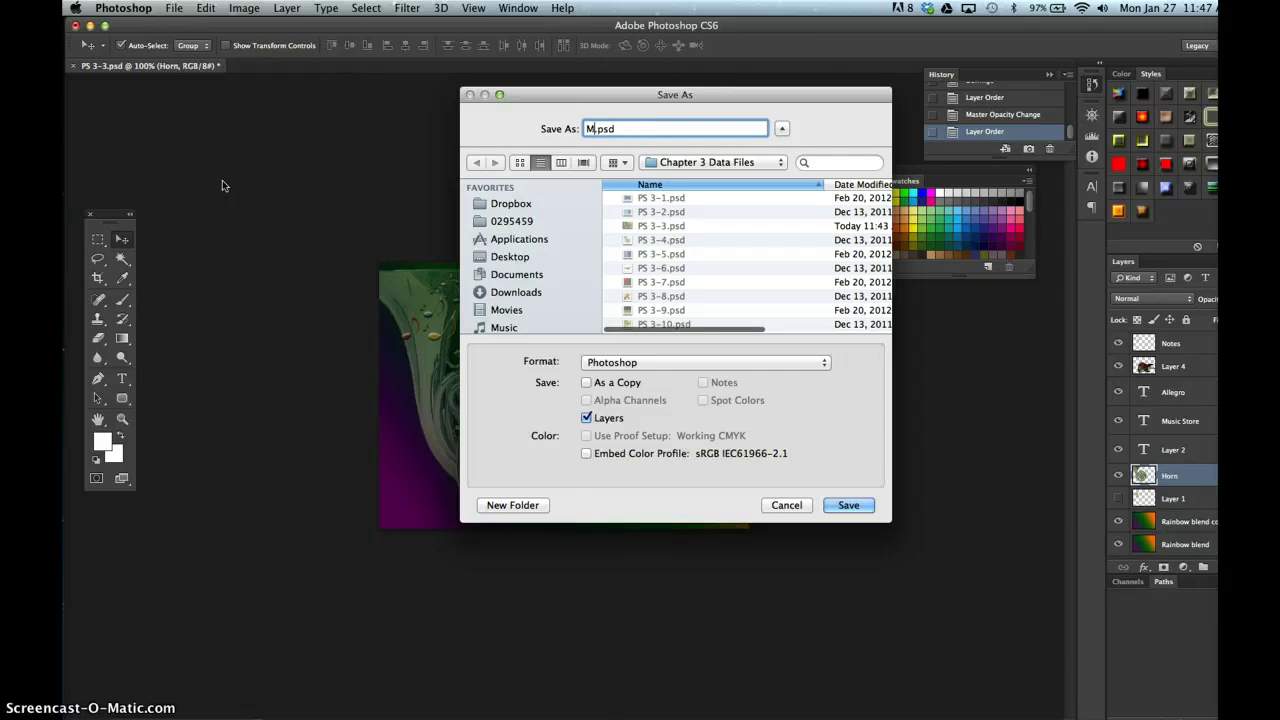
type("tore")
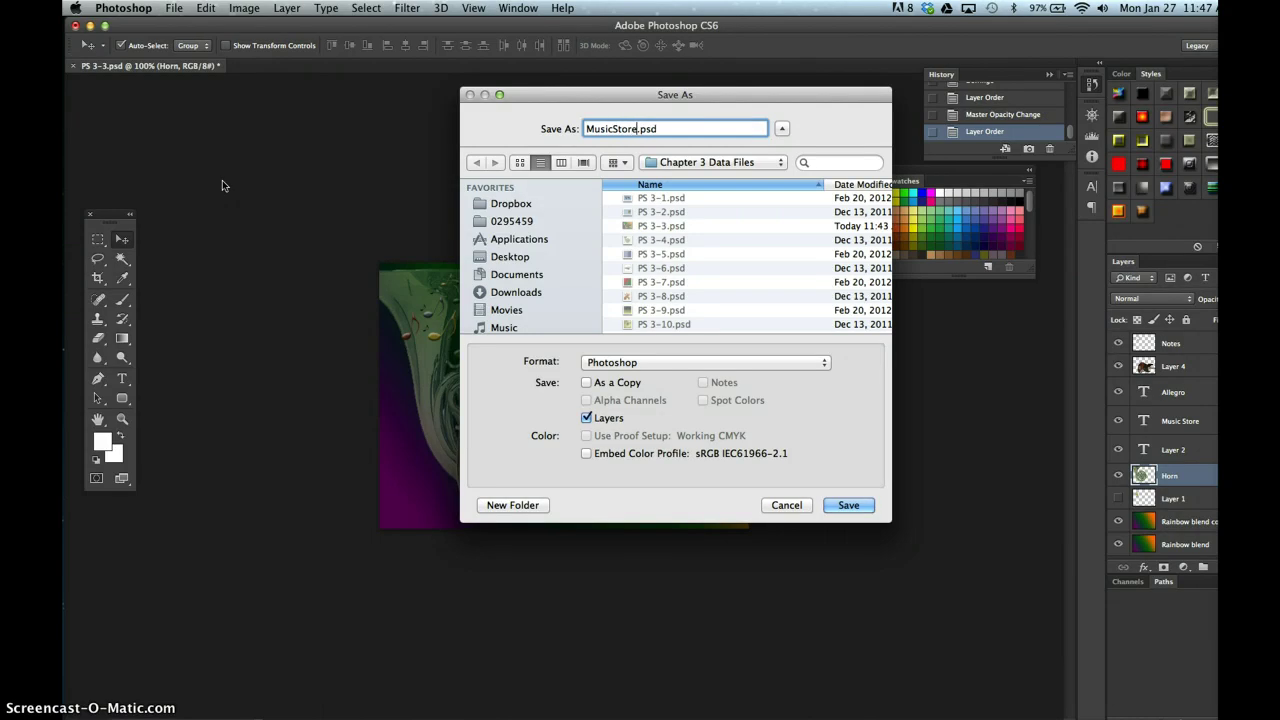
left_click(510, 257)
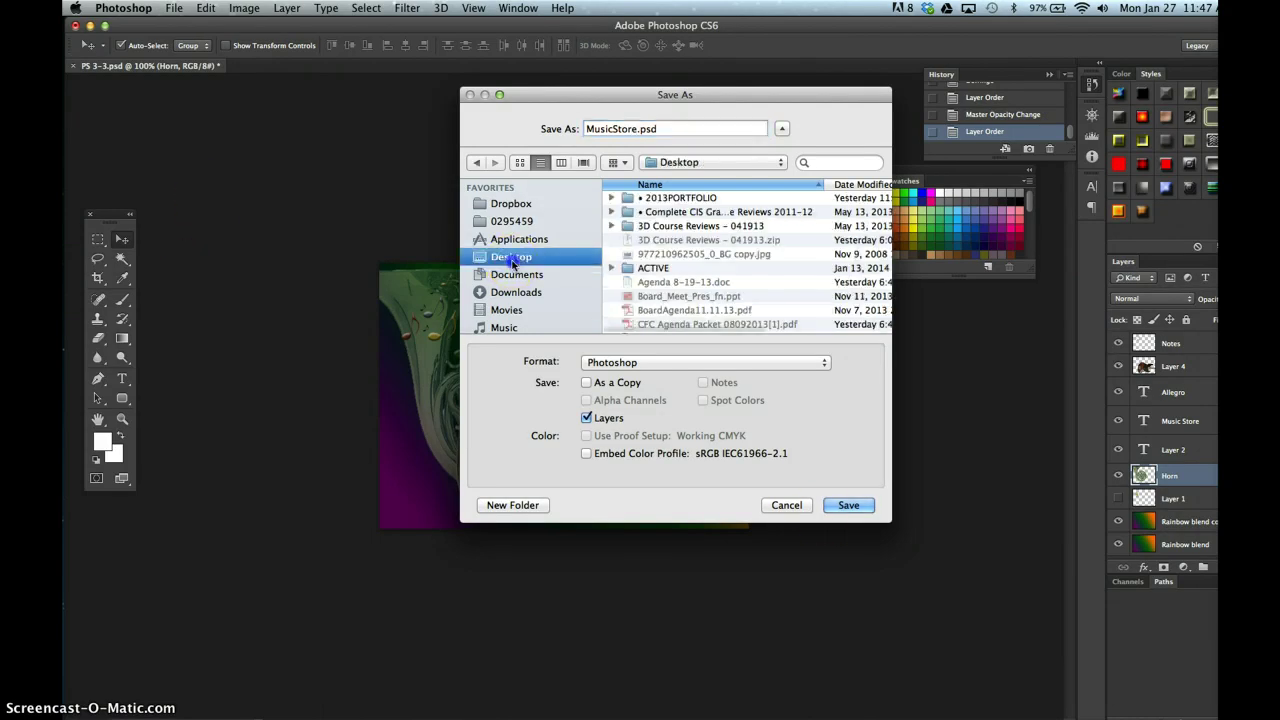
left_click(846, 506)
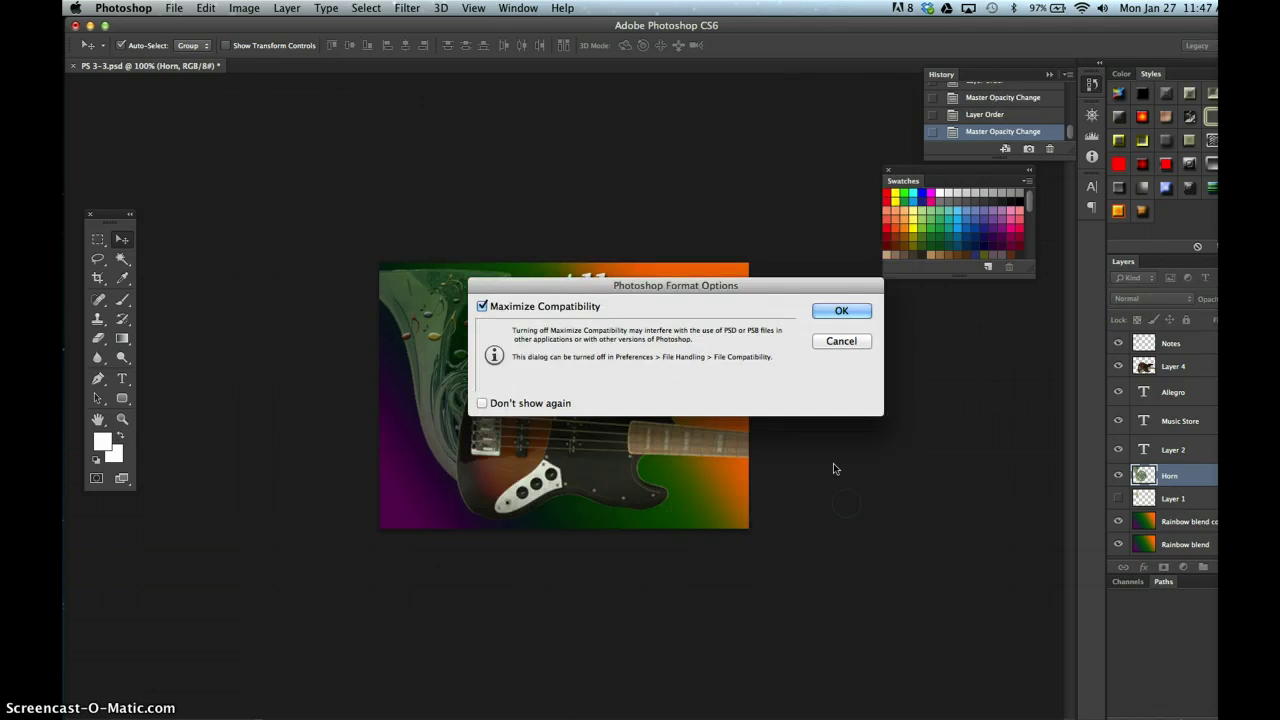
left_click(834, 311)
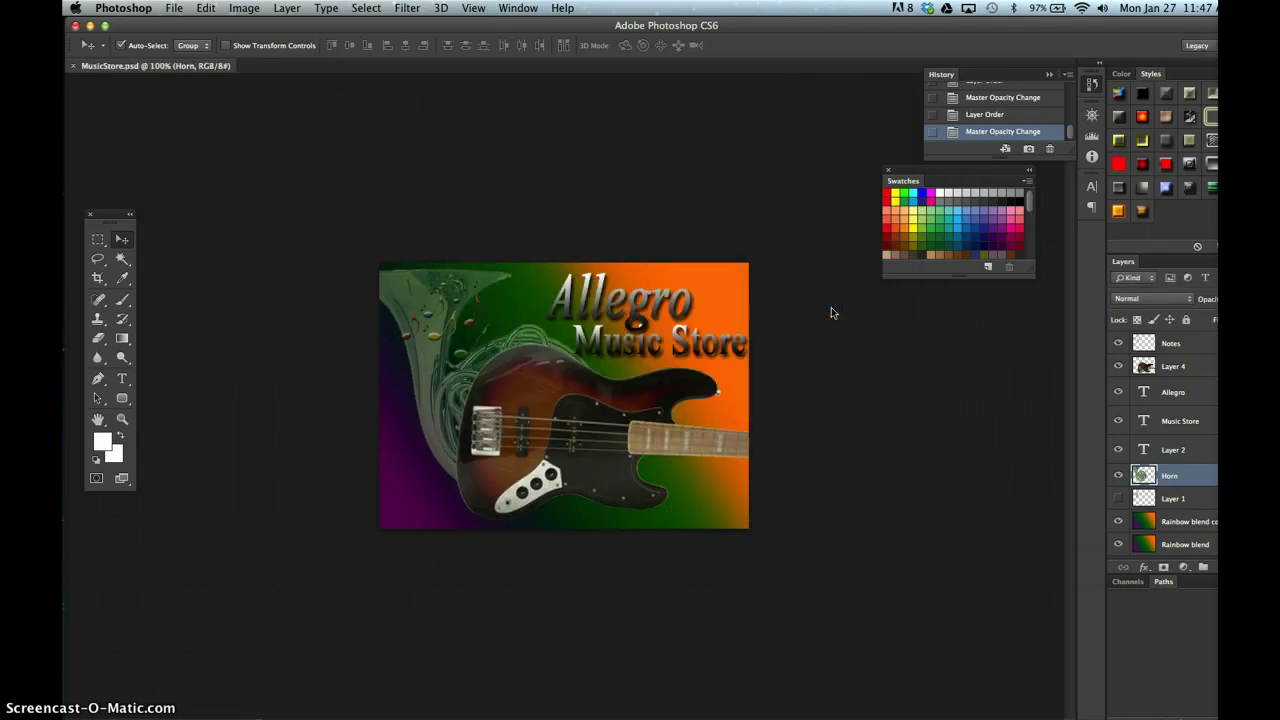